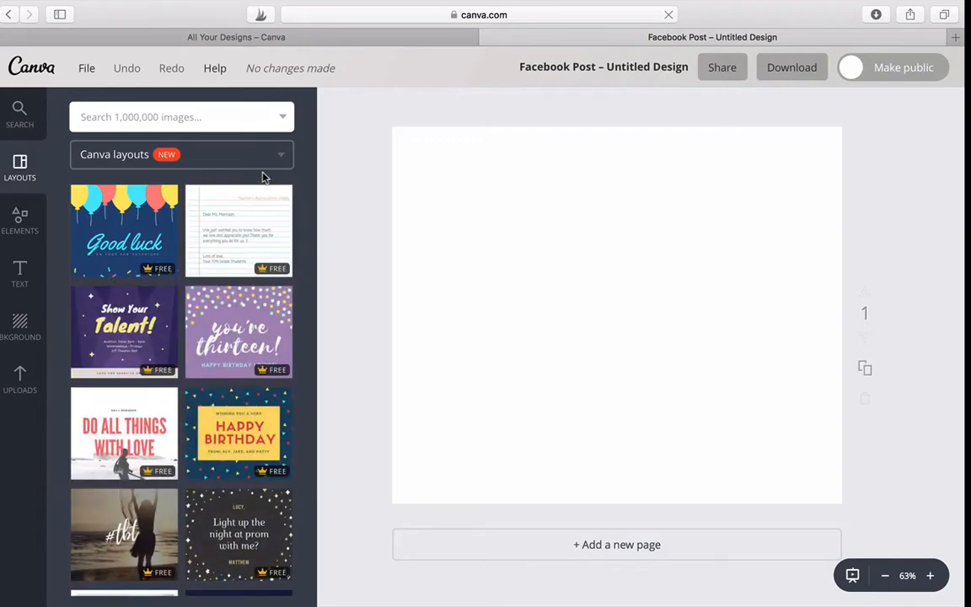
Place the uploaded beach party photo with raised arms at sunset on the blank page
left_click(15, 385)
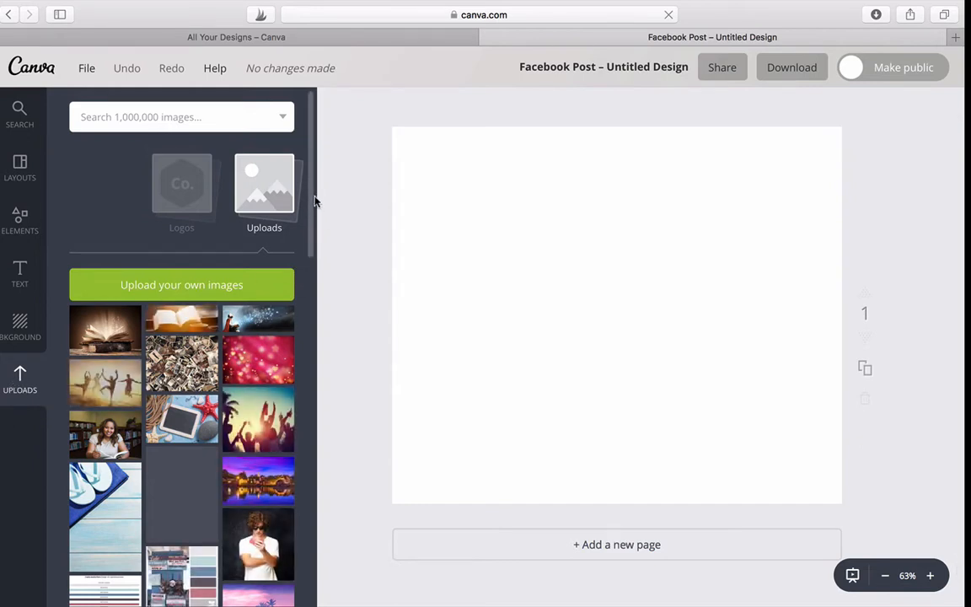
left_click_drag(311, 198, 305, 238)
left_click(272, 260)
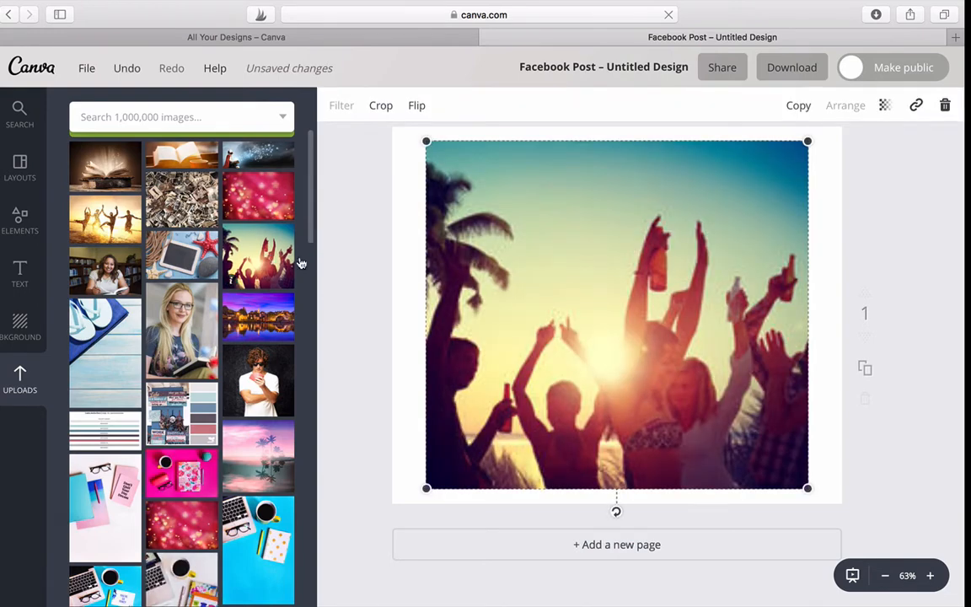
mouse_move(311, 204)
left_mouse_down()
mouse_move(312, 196)
mouse_move(310, 214)
mouse_move(309, 199)
left_mouse_up()
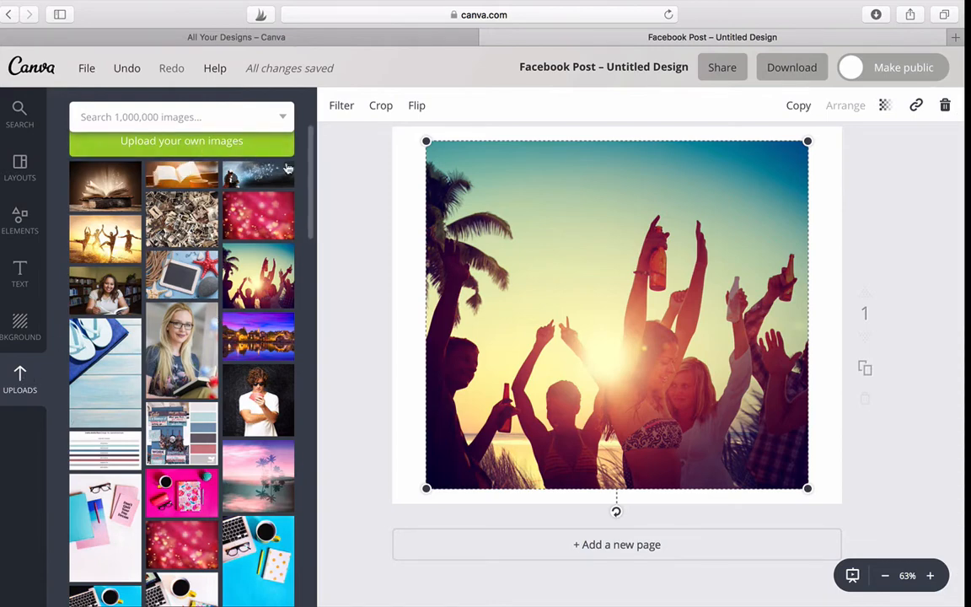
Delete the beach party photo from the page
scroll(312, 133, "up", 3)
left_click_drag(312, 132, 312, 156)
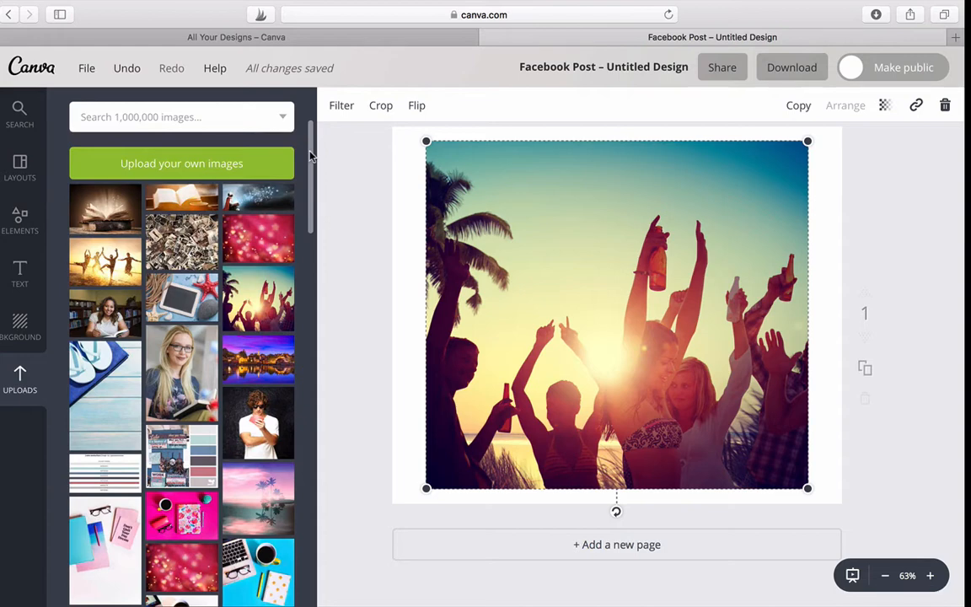
key("Delete")
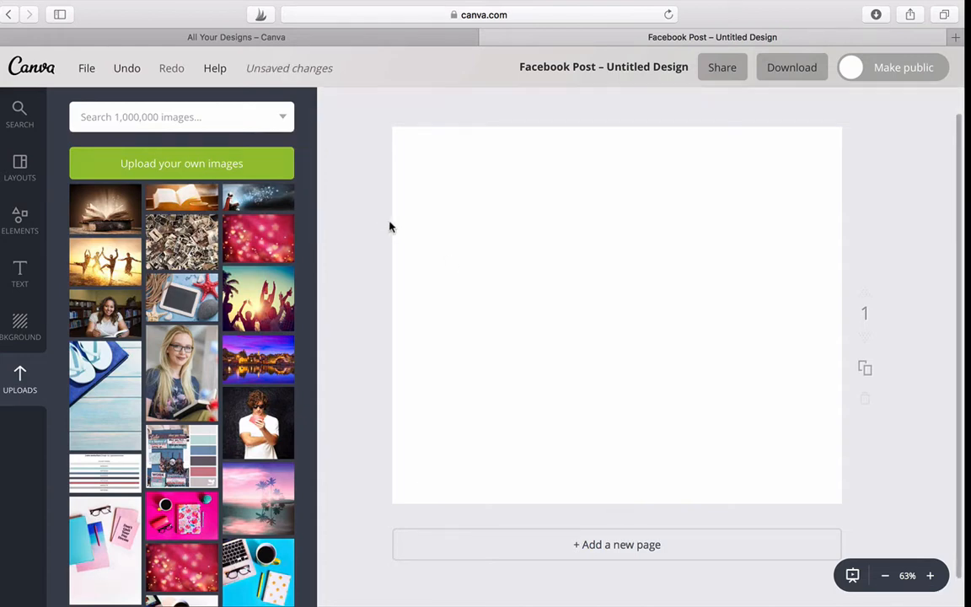
Add the uploaded photo of a man walking through a dark tunnel and enlarge it to cover the whole page
left_click_drag(311, 175, 308, 245)
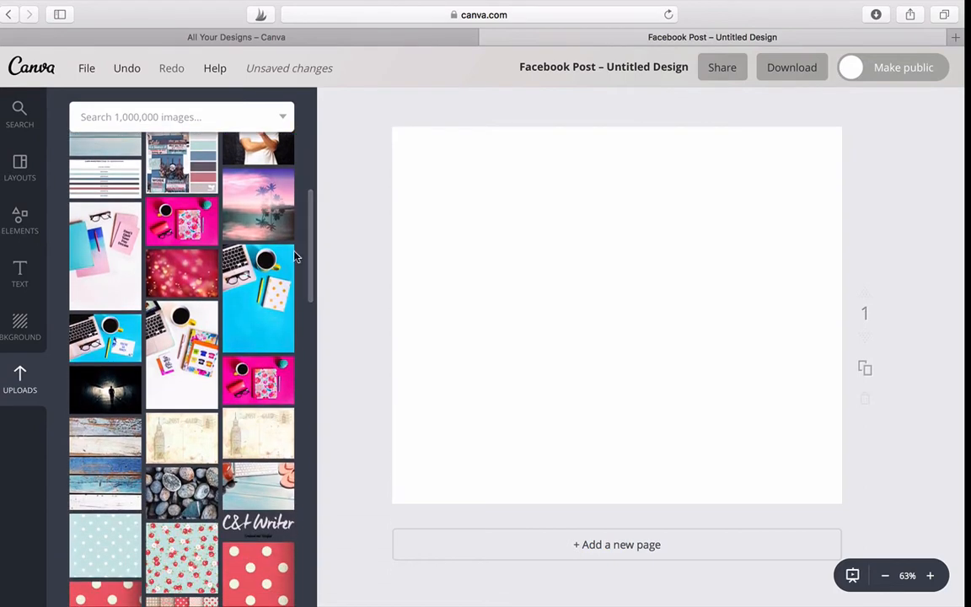
left_click(106, 389)
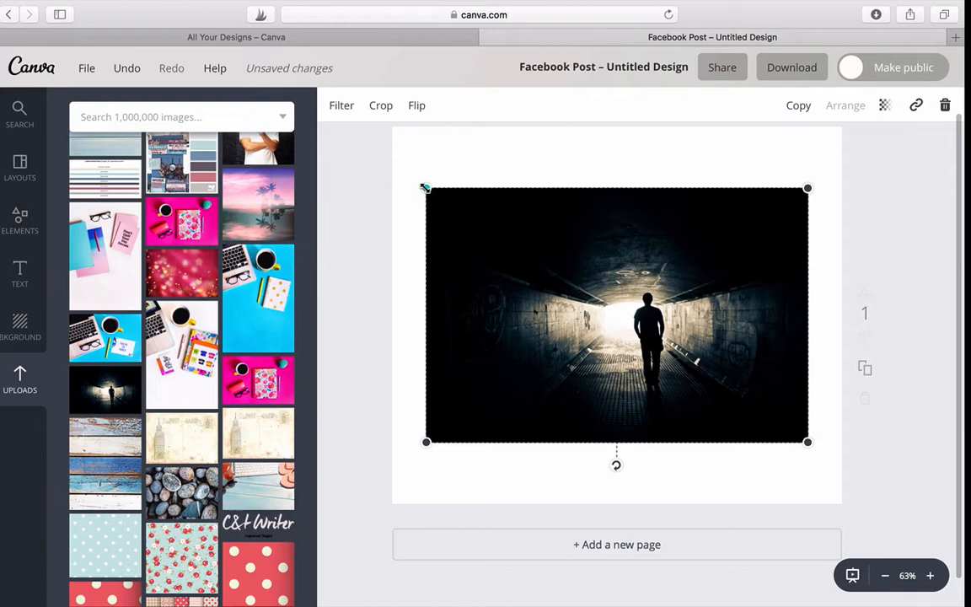
left_click_drag(425, 189, 369, 123)
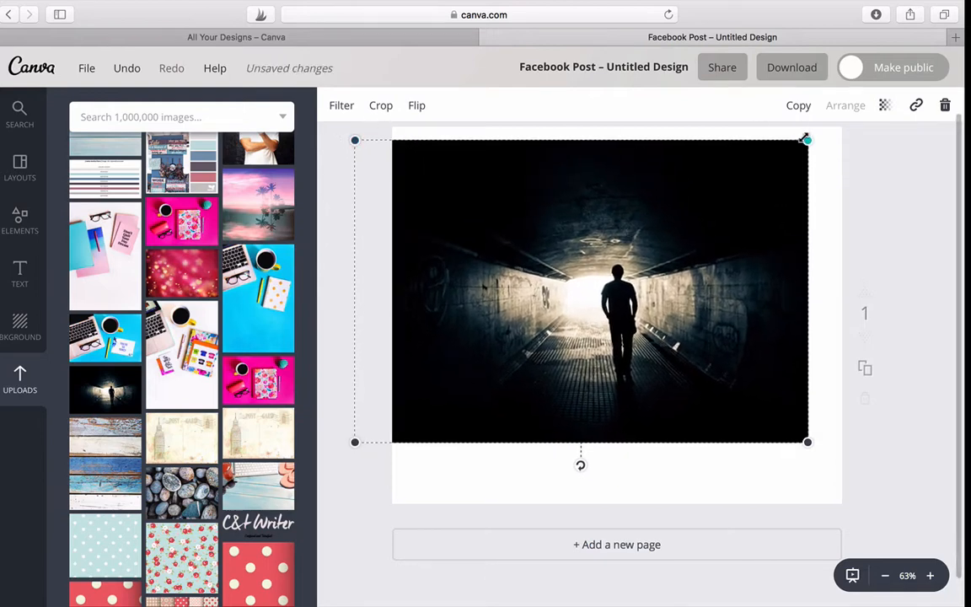
left_click_drag(807, 140, 855, 144)
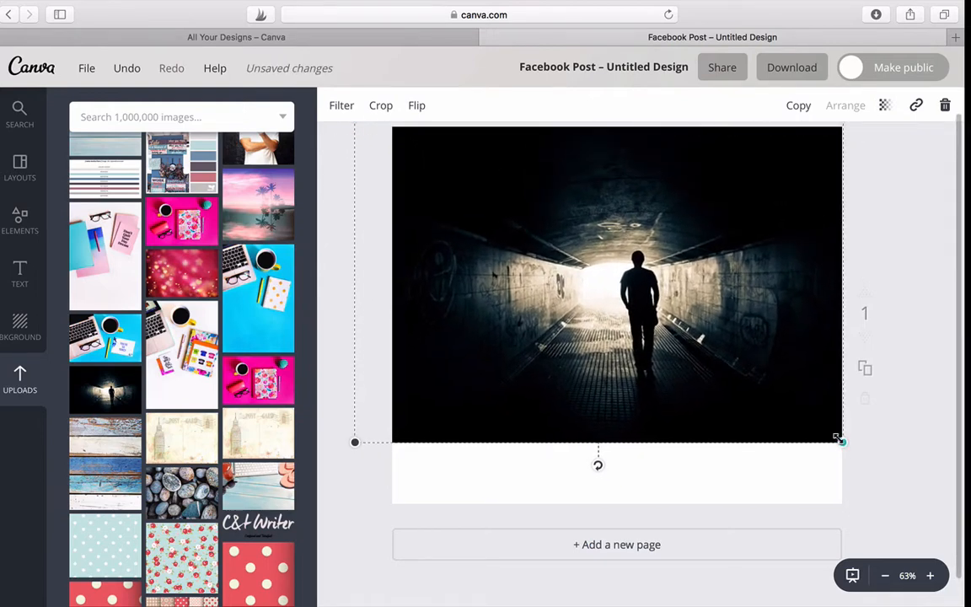
left_click_drag(843, 442, 909, 486)
left_click_drag(720, 459, 672, 490)
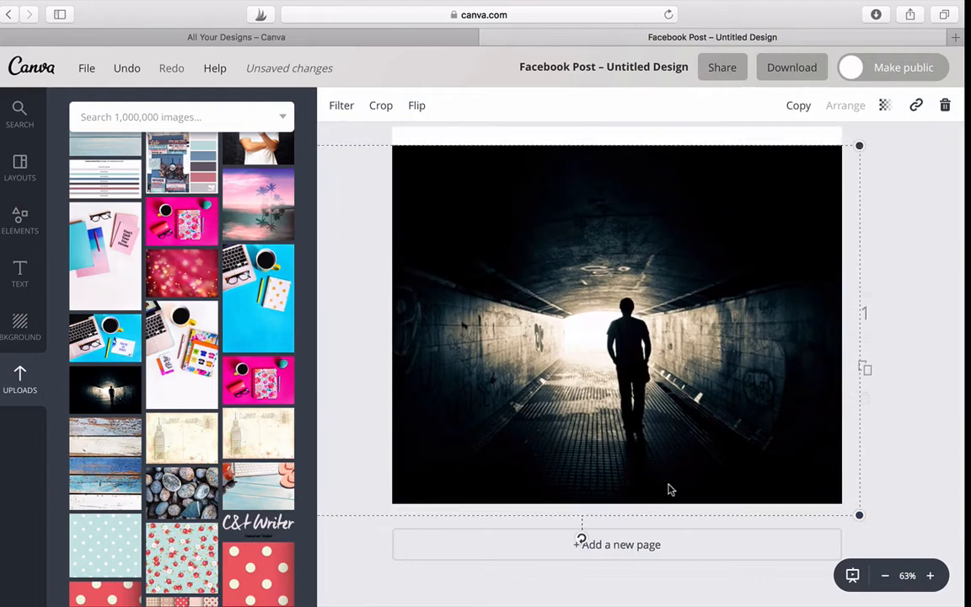
left_click_drag(854, 152, 881, 102)
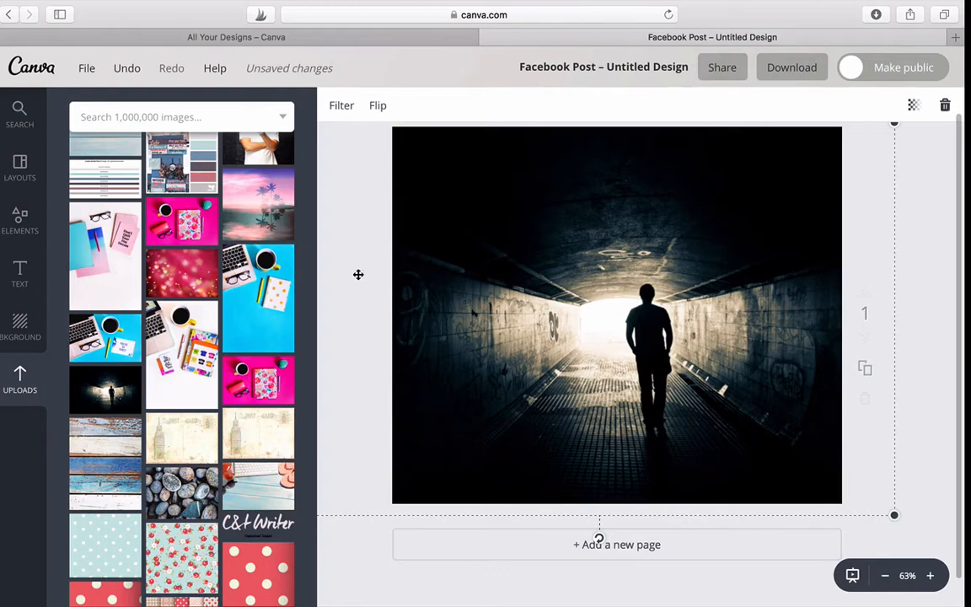
left_click(925, 247)
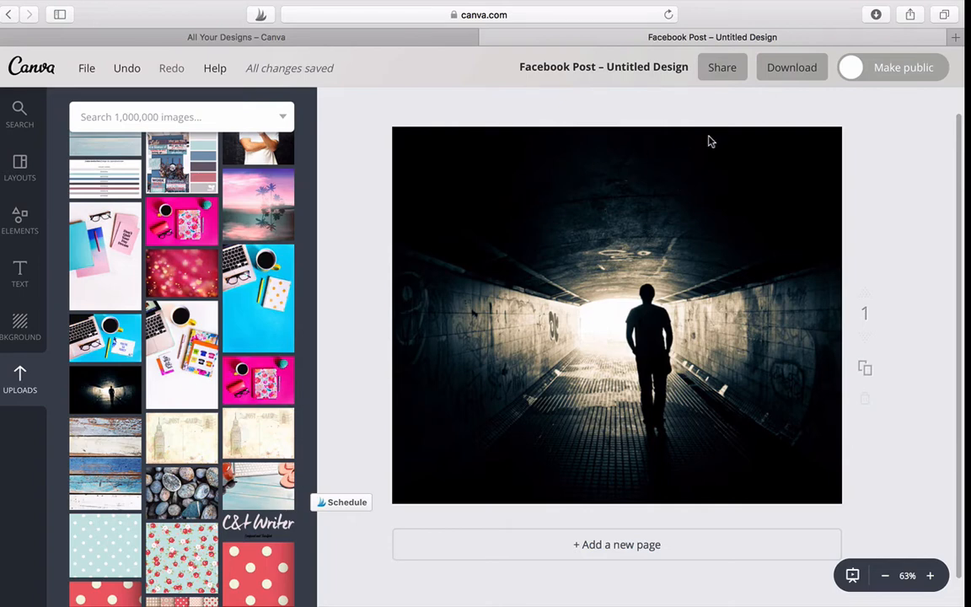
Apply the Edge filter to the tunnel photo
left_click(490, 192)
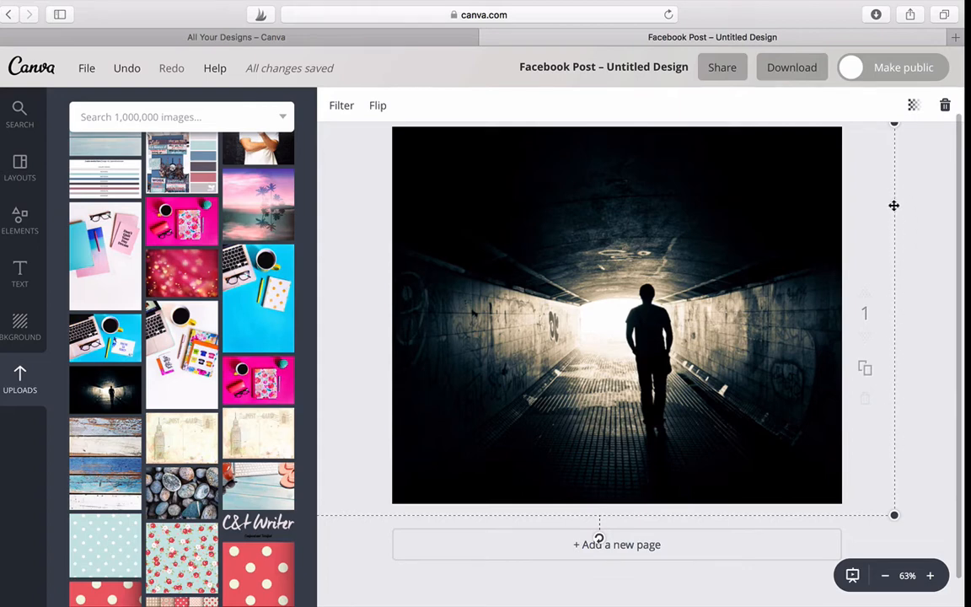
left_click(340, 107)
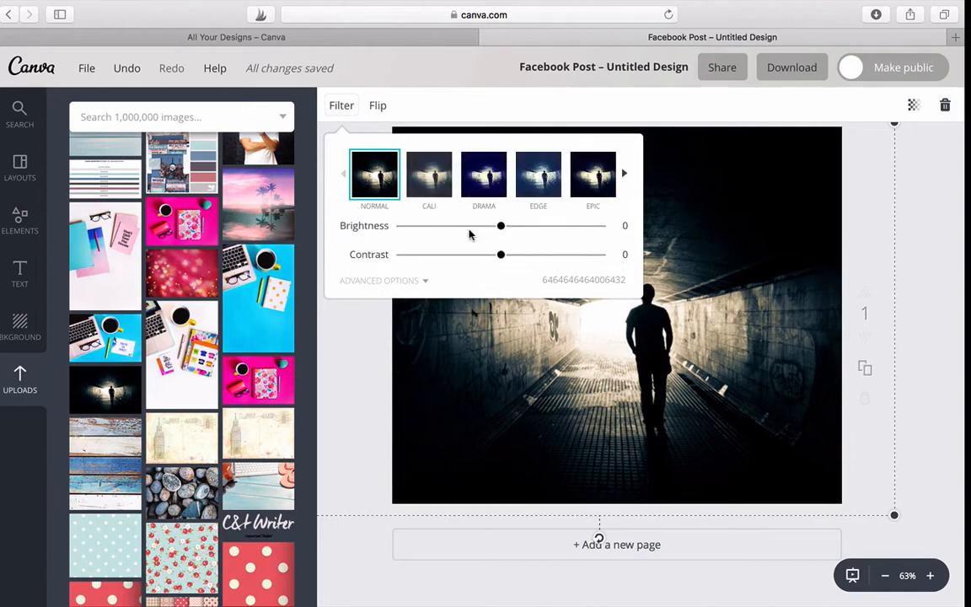
left_click(541, 175)
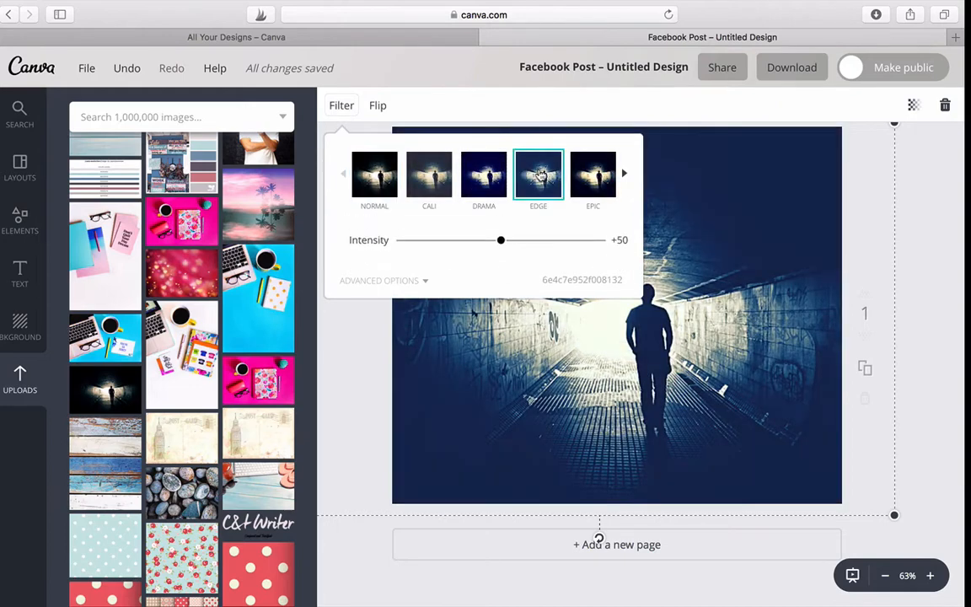
Browse the remaining filters and try The Blues on the tunnel photo
left_click(623, 175)
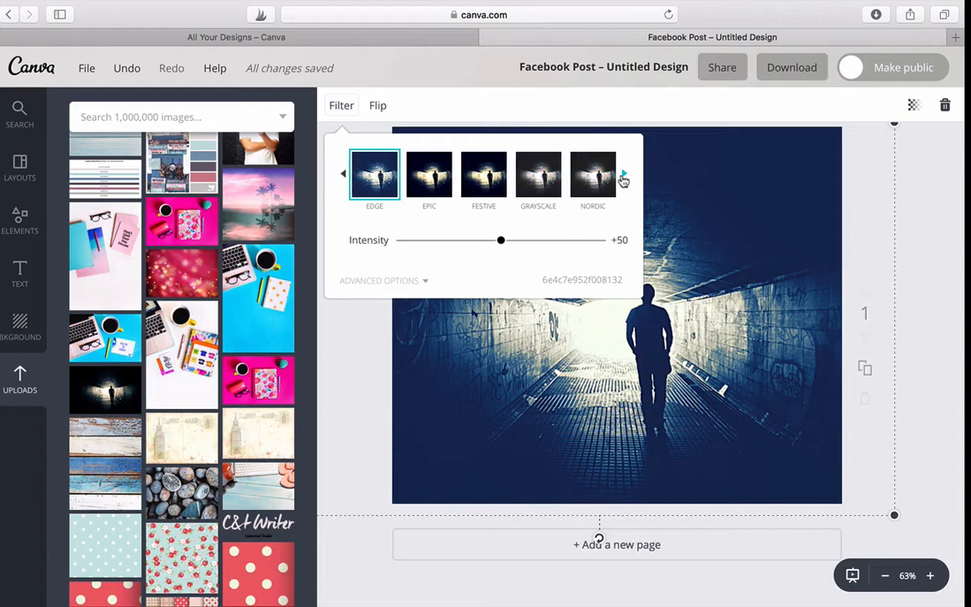
left_click(623, 175)
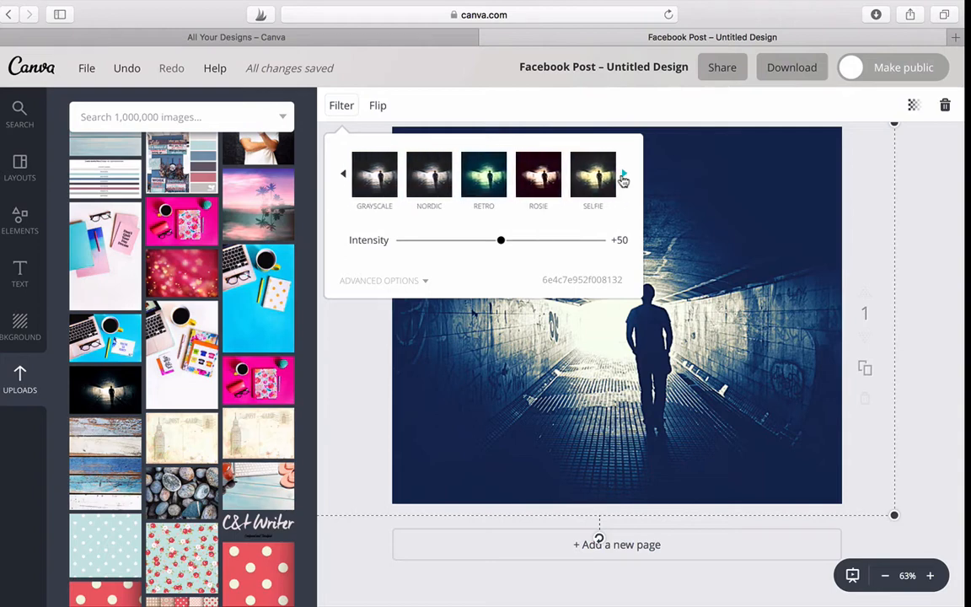
left_click(624, 177)
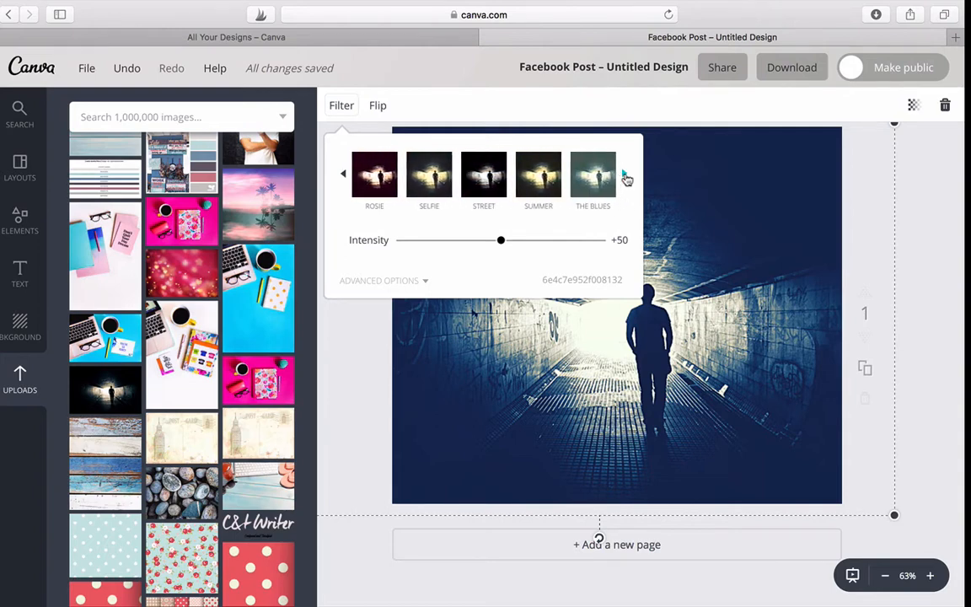
left_click(612, 177)
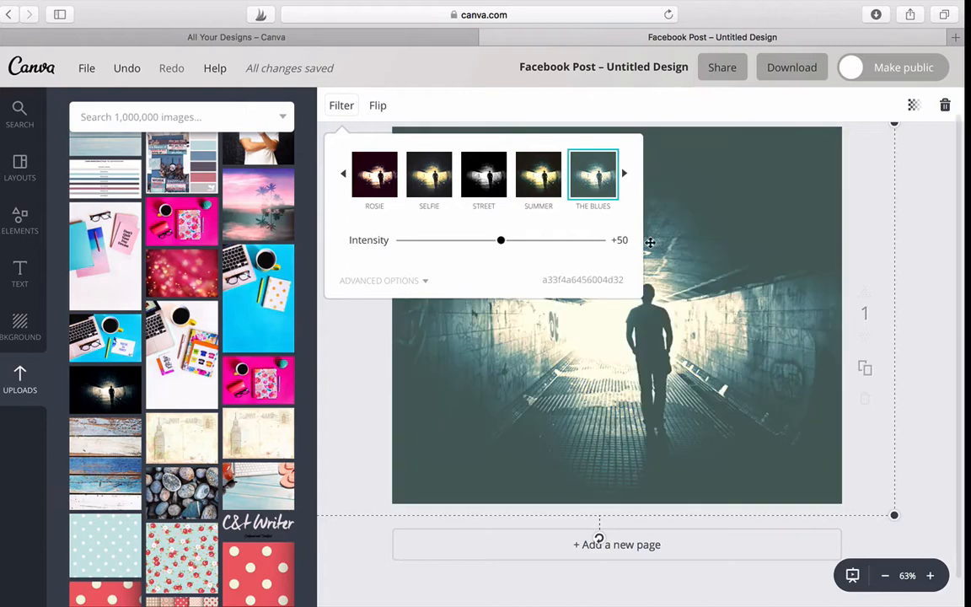
Try the Retro filter on the tunnel photo
left_click(625, 175)
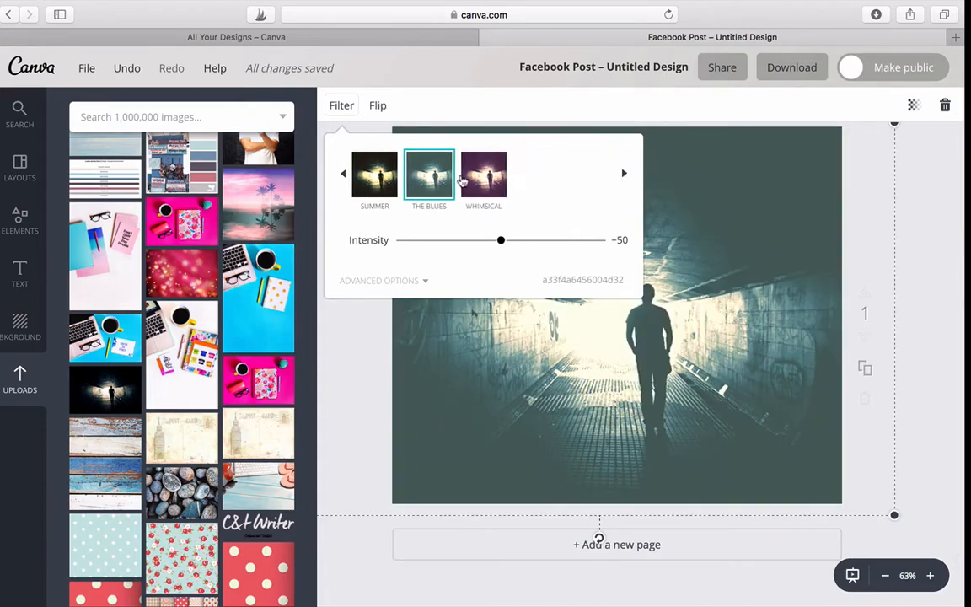
left_click(343, 178)
left_click(343, 176)
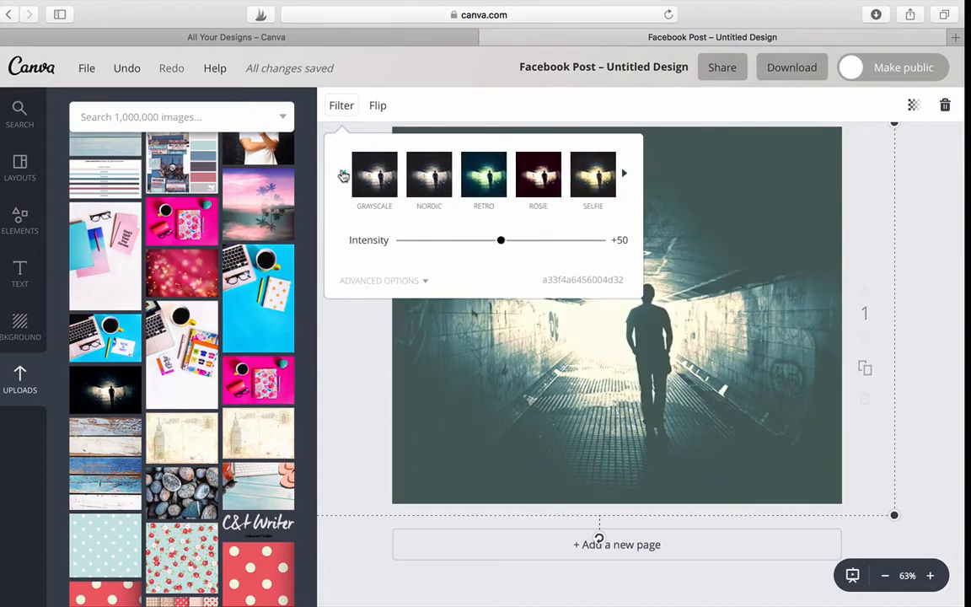
left_click(481, 177)
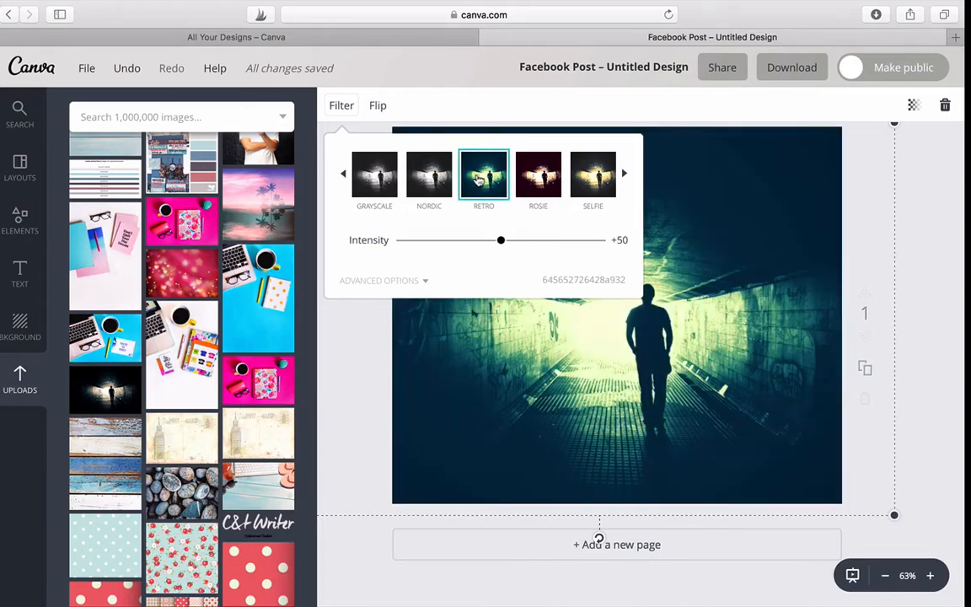
Switch the tunnel photo back to the Edge filter and close the filter settings
left_click(343, 175)
left_click(375, 179)
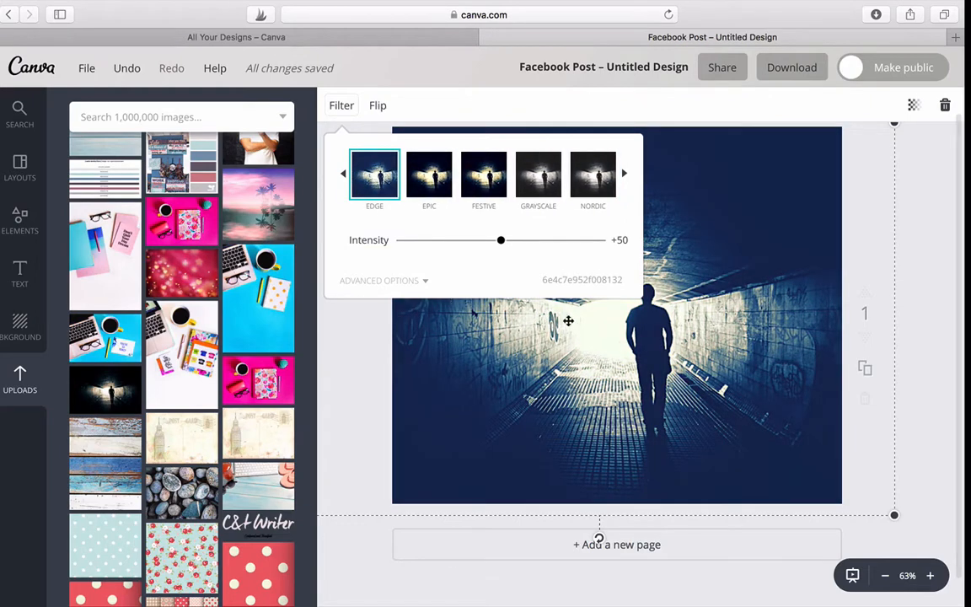
left_click(682, 234)
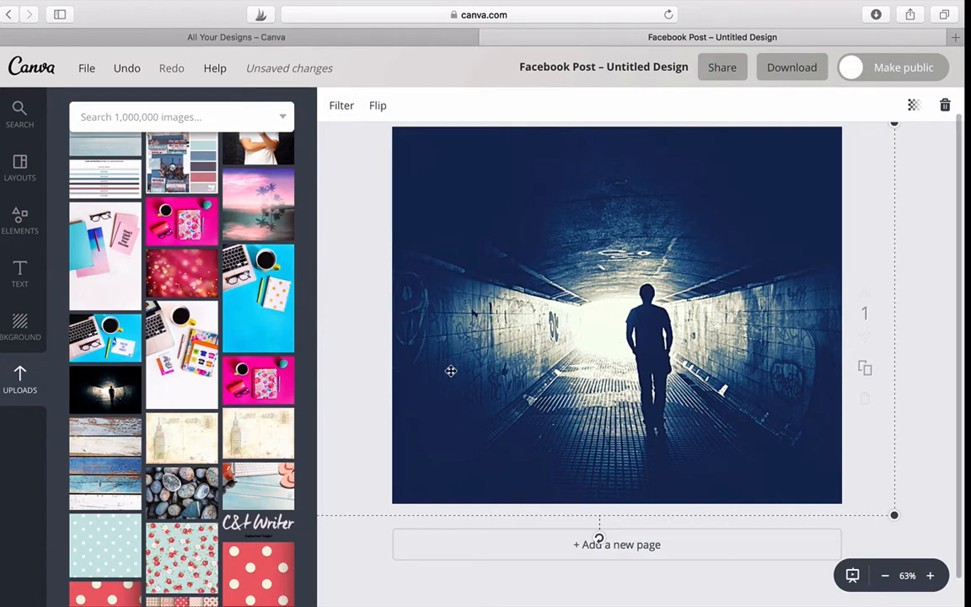
left_click(925, 230)
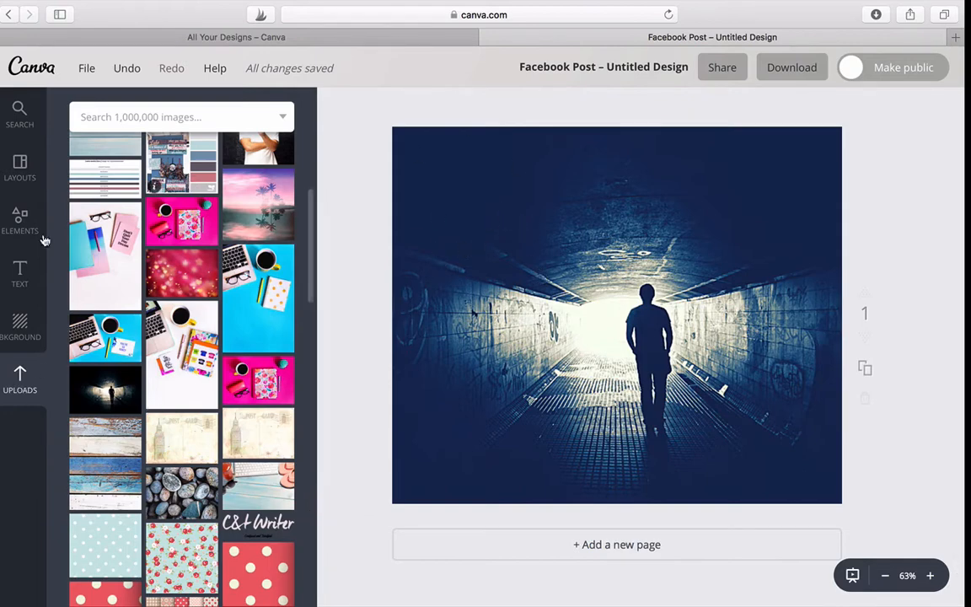
Add a heading text box and position it in the dark upper-left area of the photo
left_click(19, 271)
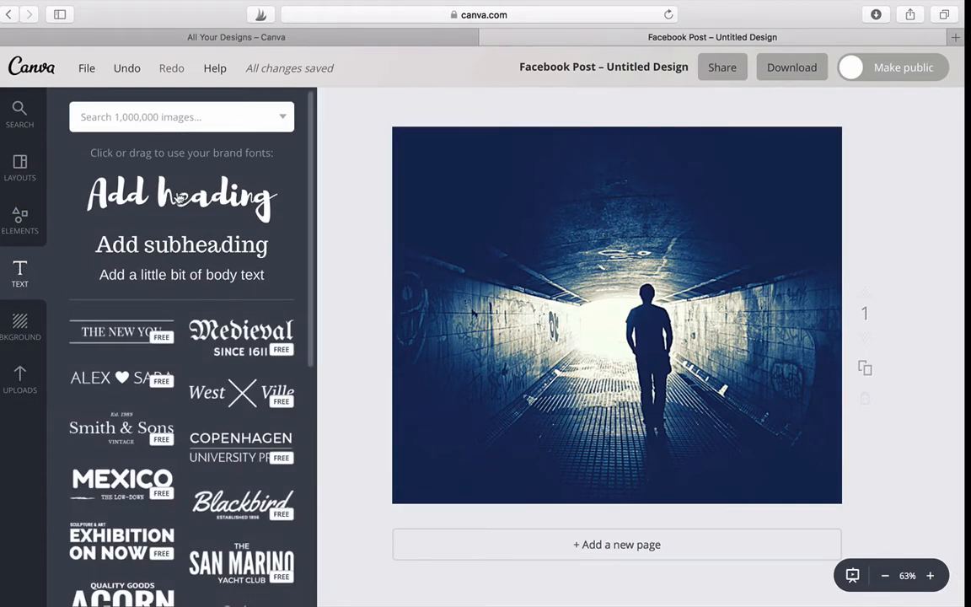
left_click_drag(178, 196, 619, 330)
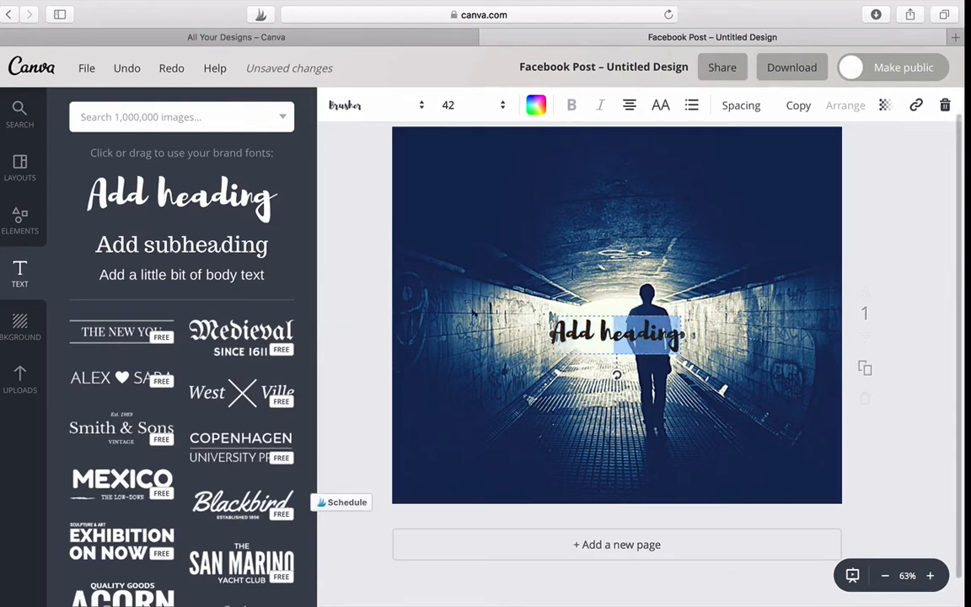
left_click_drag(618, 313, 520, 192)
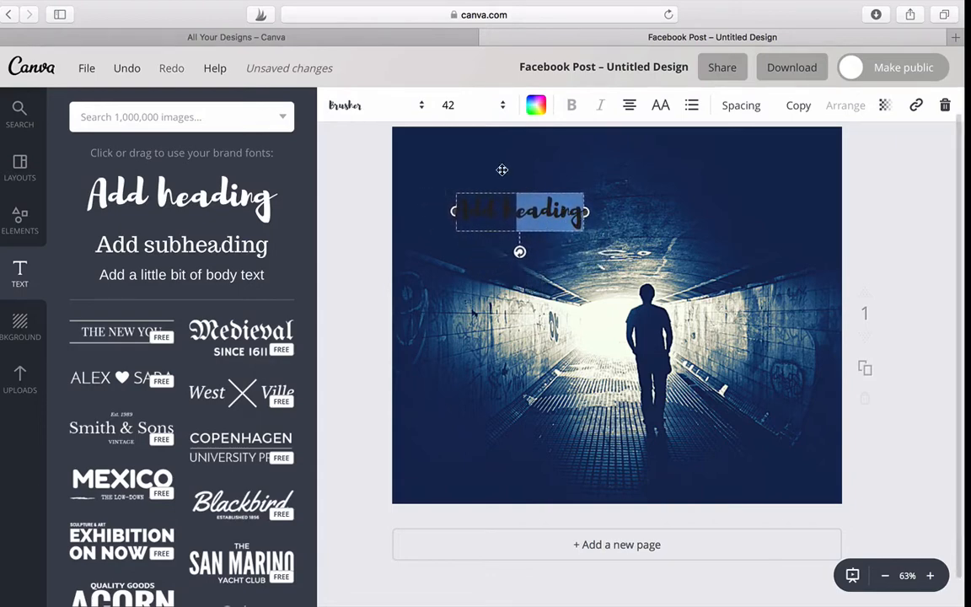
Set the heading text to size 64 in the uploaded Stone Harbour Regular font
left_click(486, 203)
left_click_drag(459, 205, 589, 208)
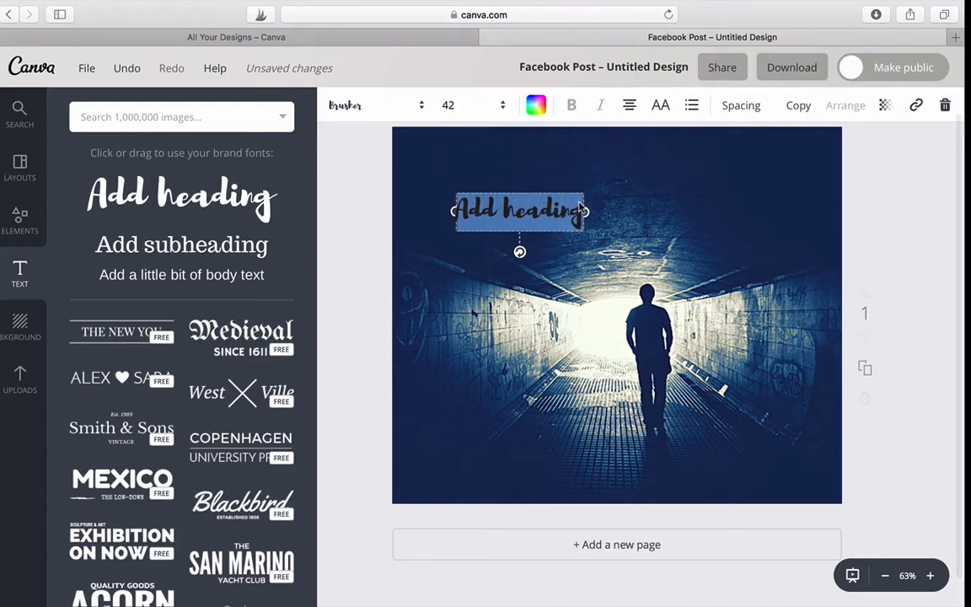
left_click(504, 106)
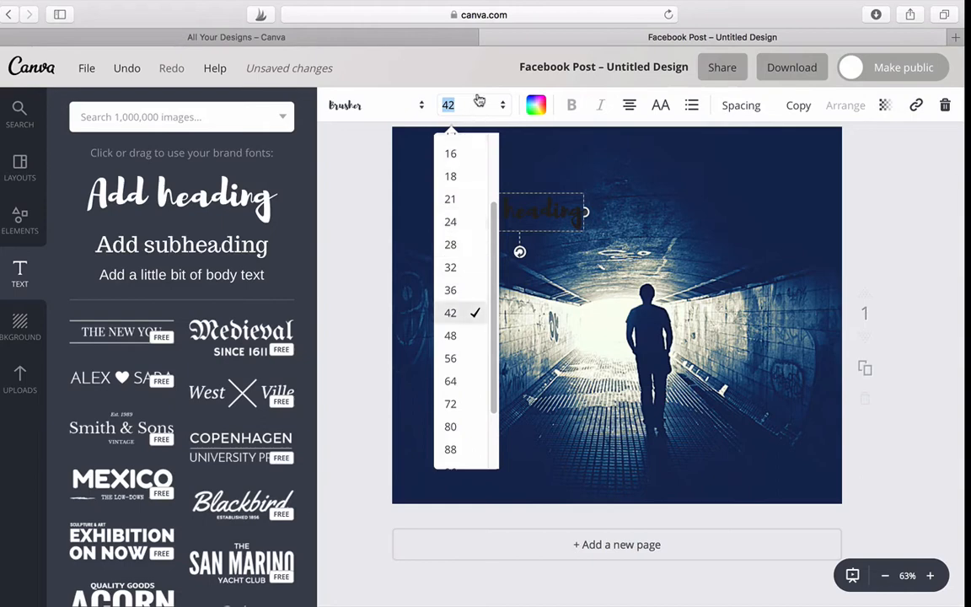
left_click(456, 382)
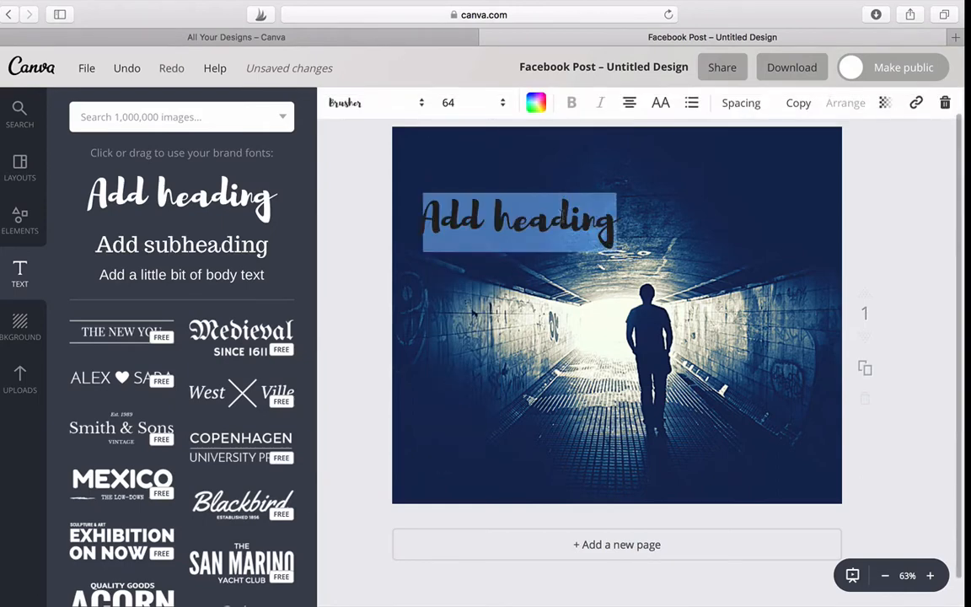
left_click(421, 104)
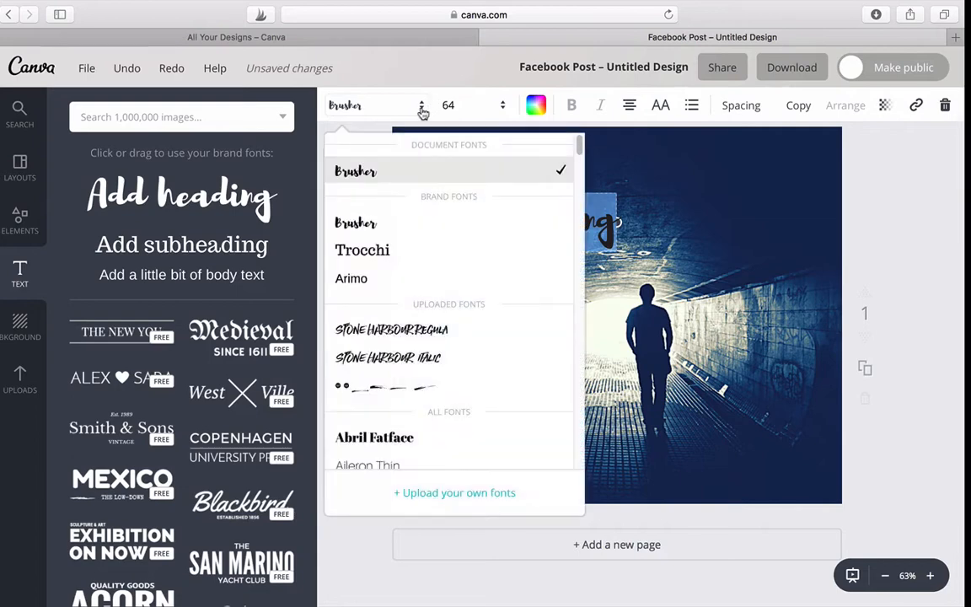
left_click(436, 332)
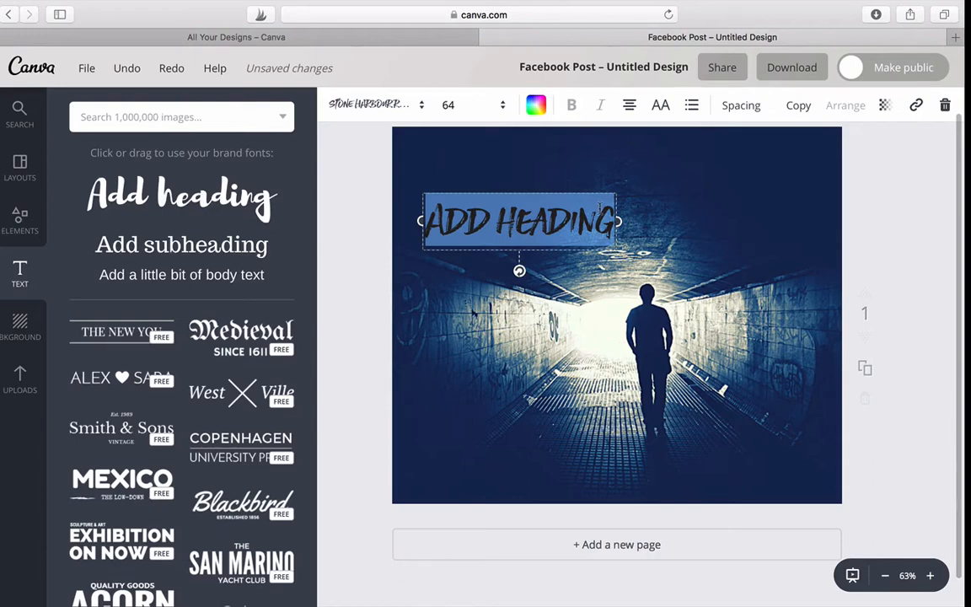
Clear the placeholder text of the Stone Harbour heading and deselect the emptied text box
key("BackSpace")
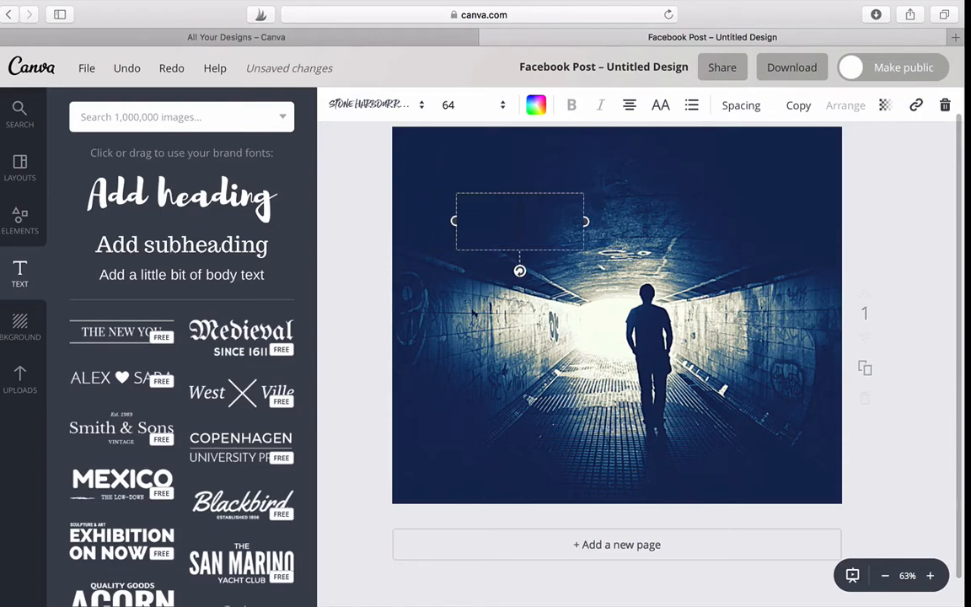
left_click(537, 105)
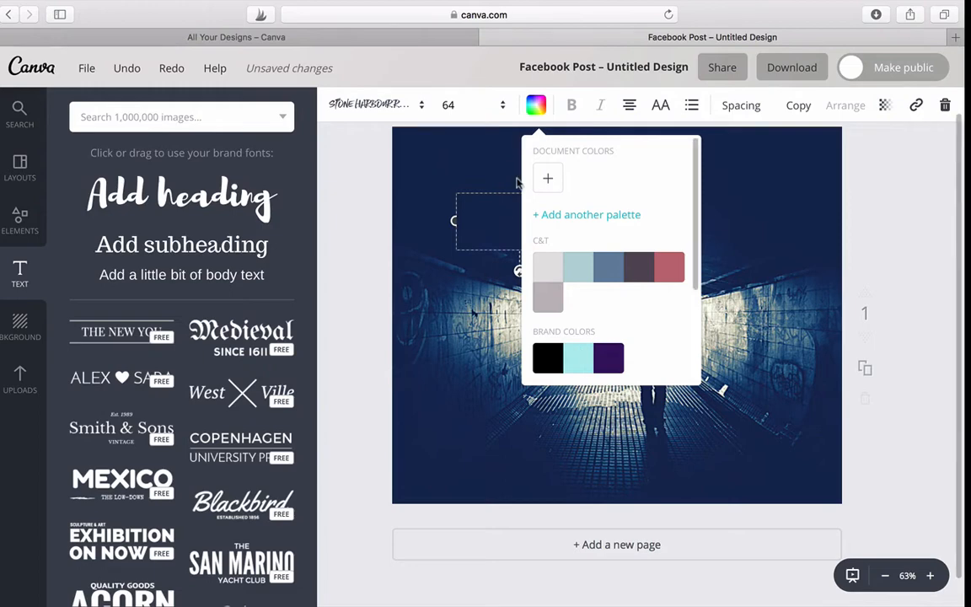
left_click(460, 159)
left_click(497, 245)
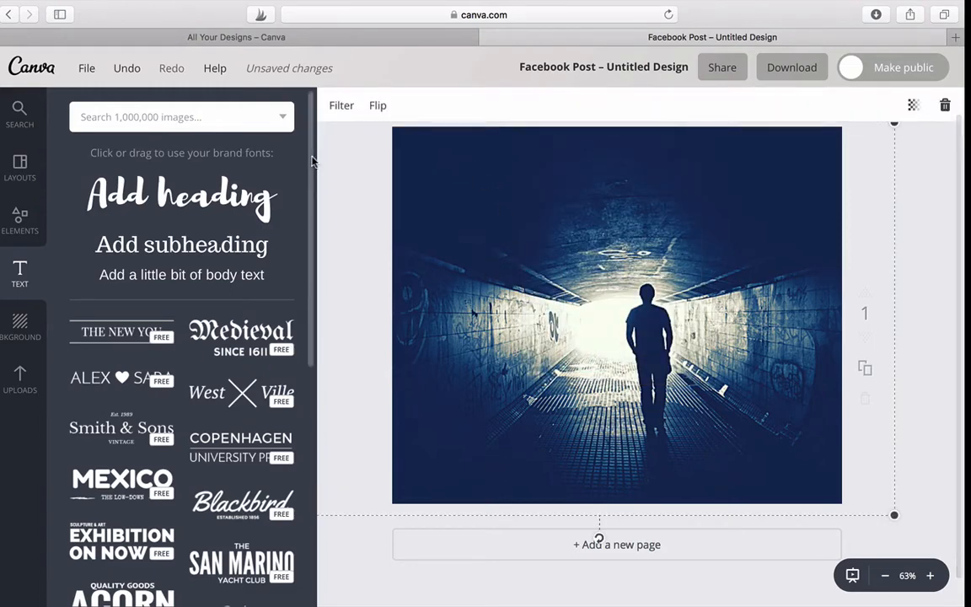
Add a new heading reading "Thief" and place it in the dark upper-left area of the tunnel photo
left_click(181, 192)
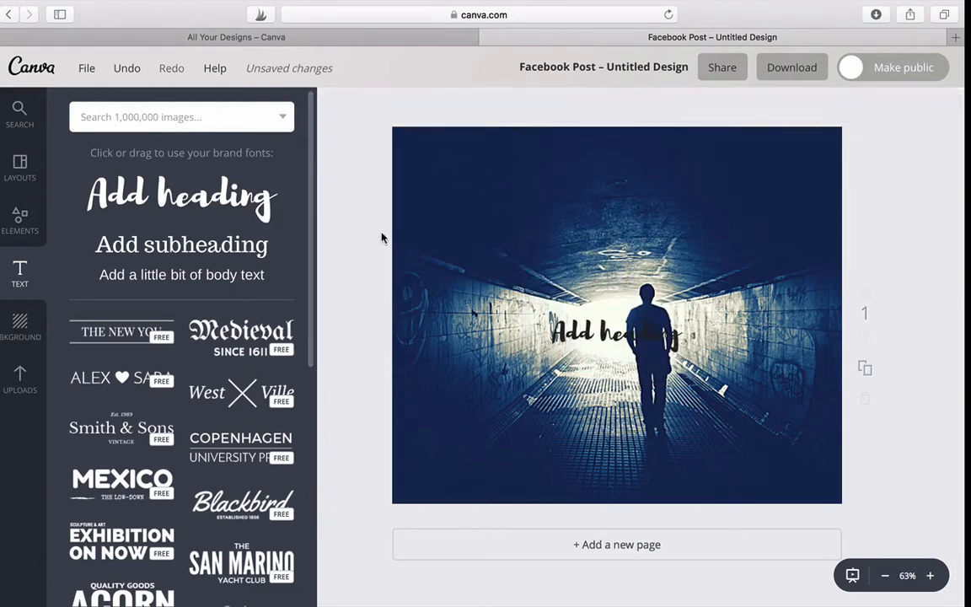
double_click(607, 324)
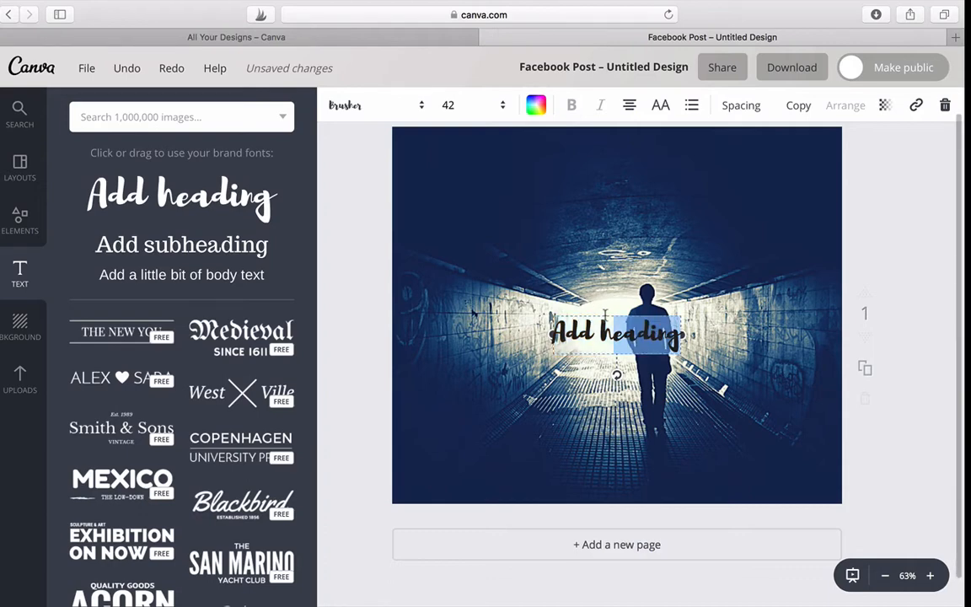
left_click_drag(621, 320, 521, 189)
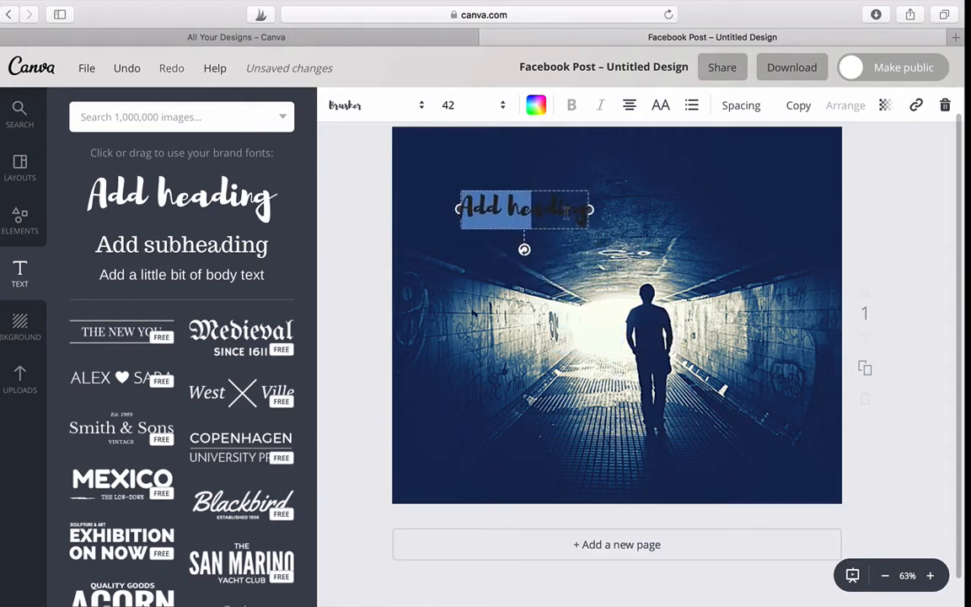
left_click(571, 216)
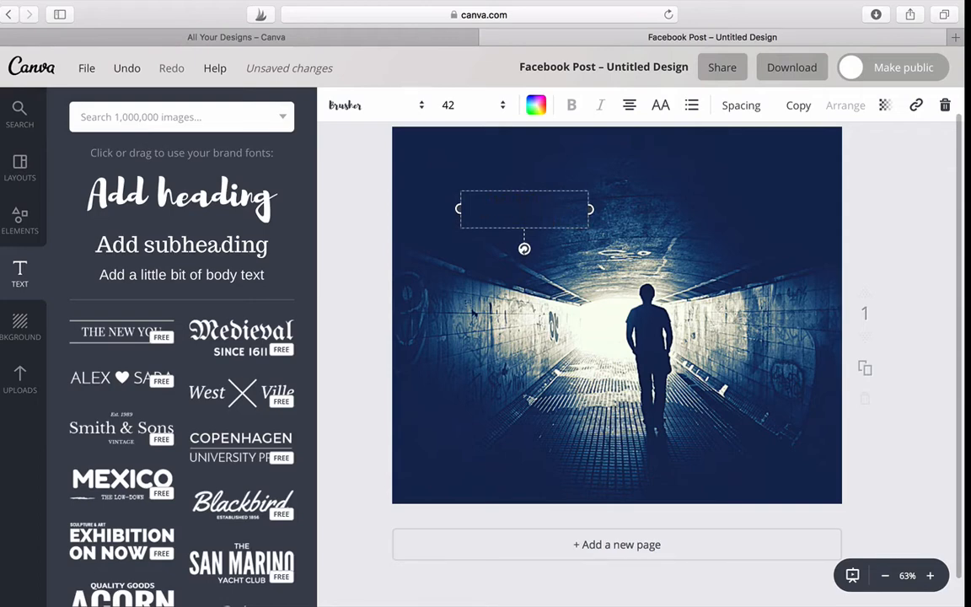
type("Thief")
left_click(536, 104)
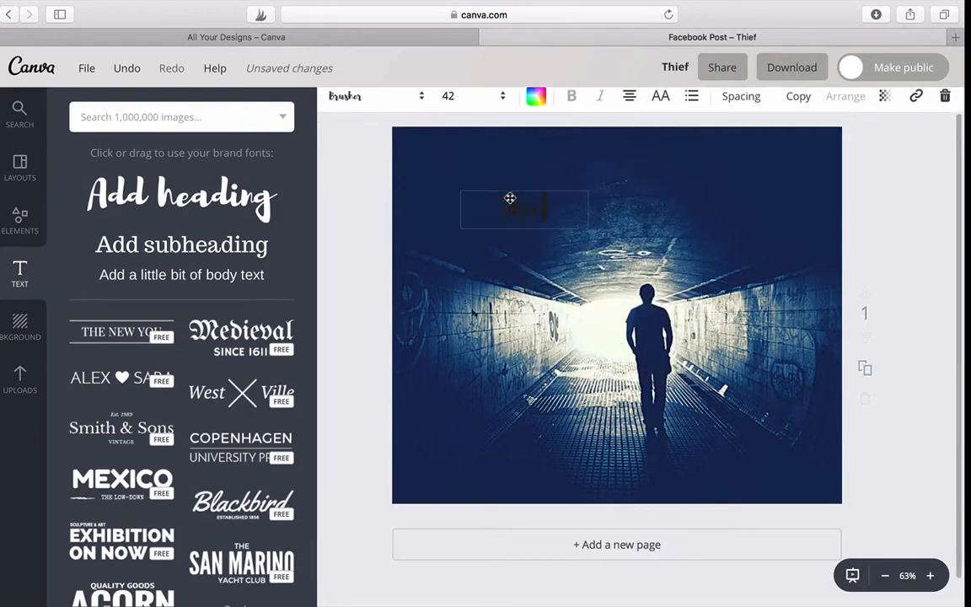
left_click_drag(510, 198, 543, 189)
left_click(532, 203)
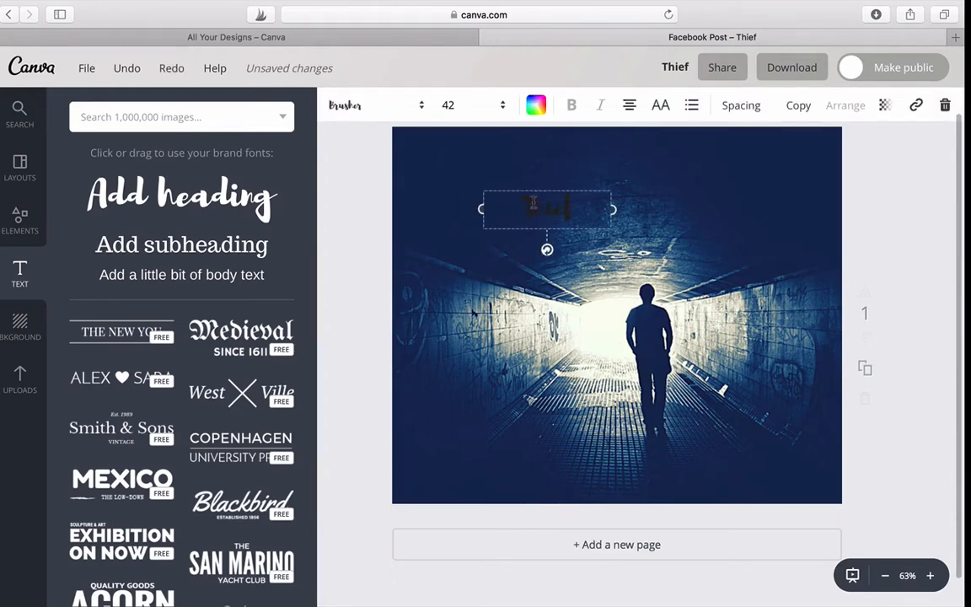
double_click(526, 204)
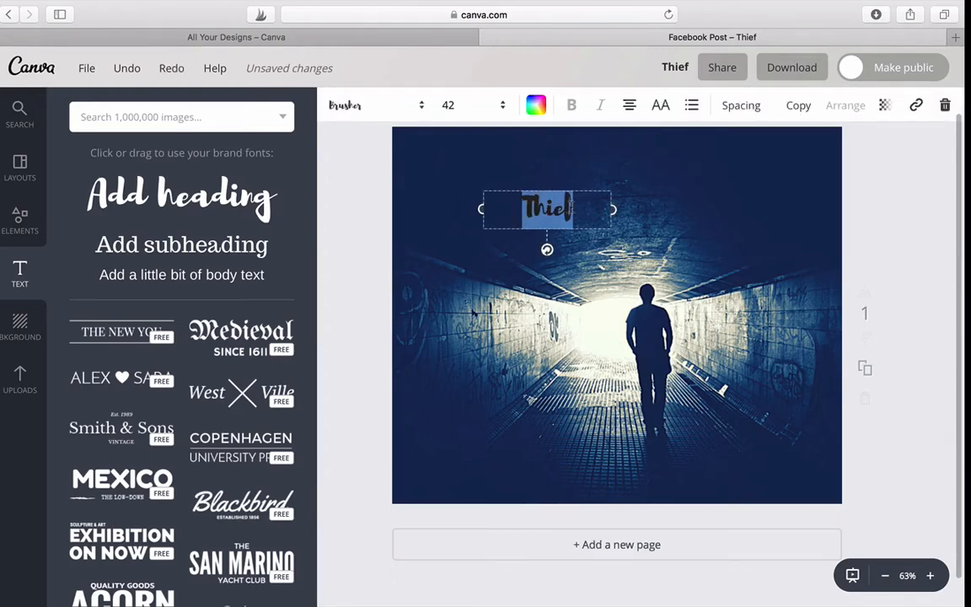
left_click(537, 108)
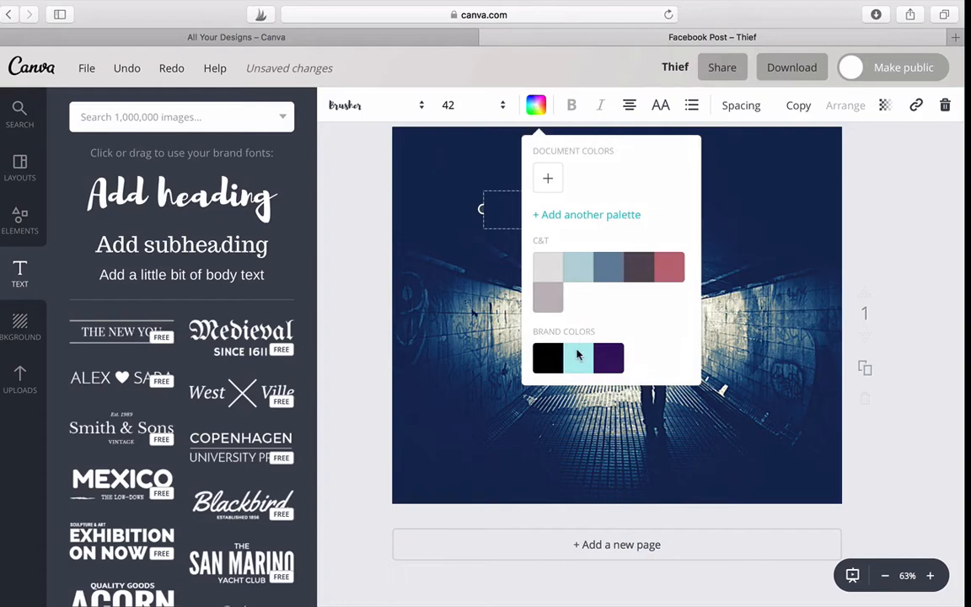
left_click(475, 327)
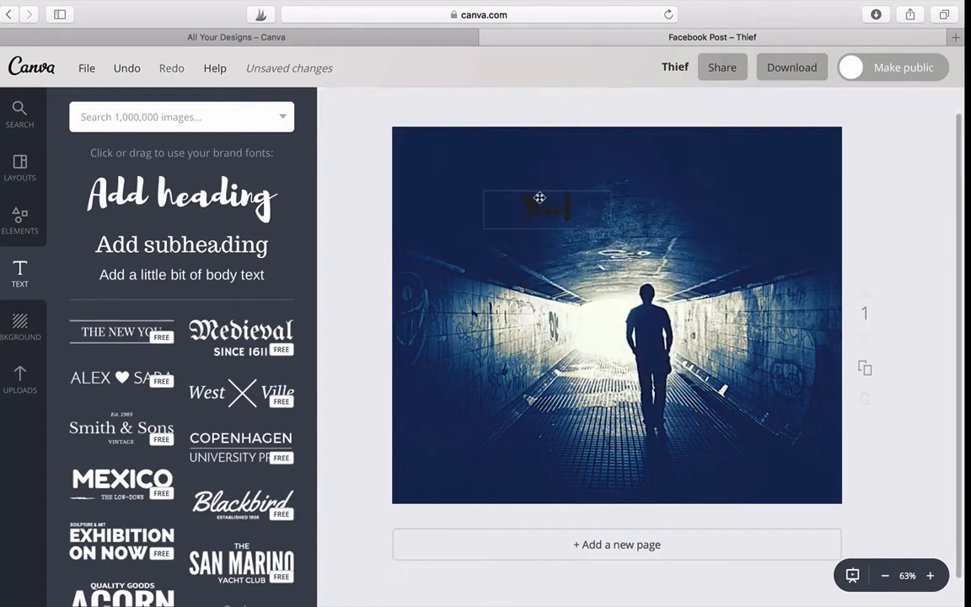
Colour the "Thief" heading text turquoise from the default palette
left_click(531, 206)
left_click_drag(528, 205, 582, 208)
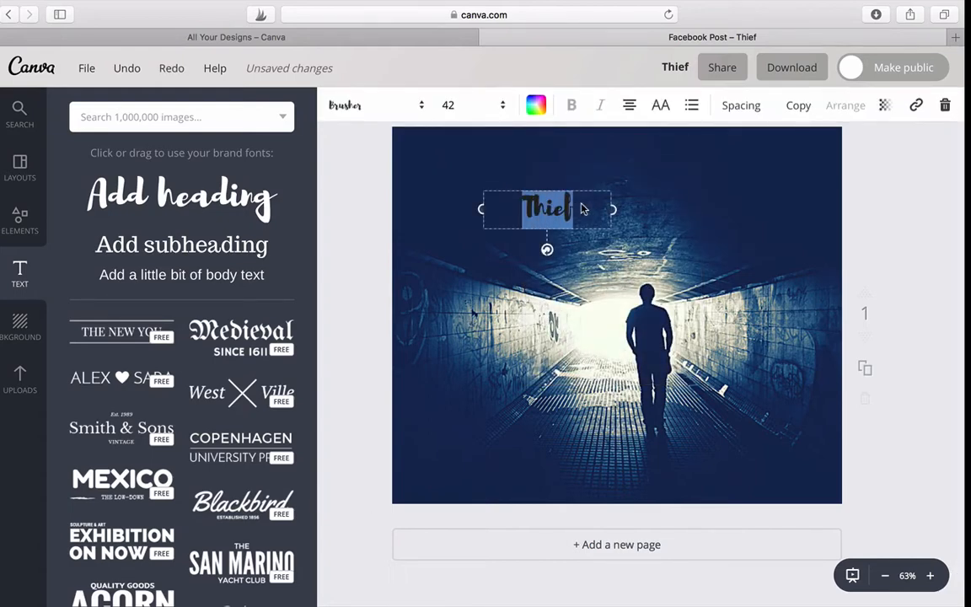
left_click(537, 107)
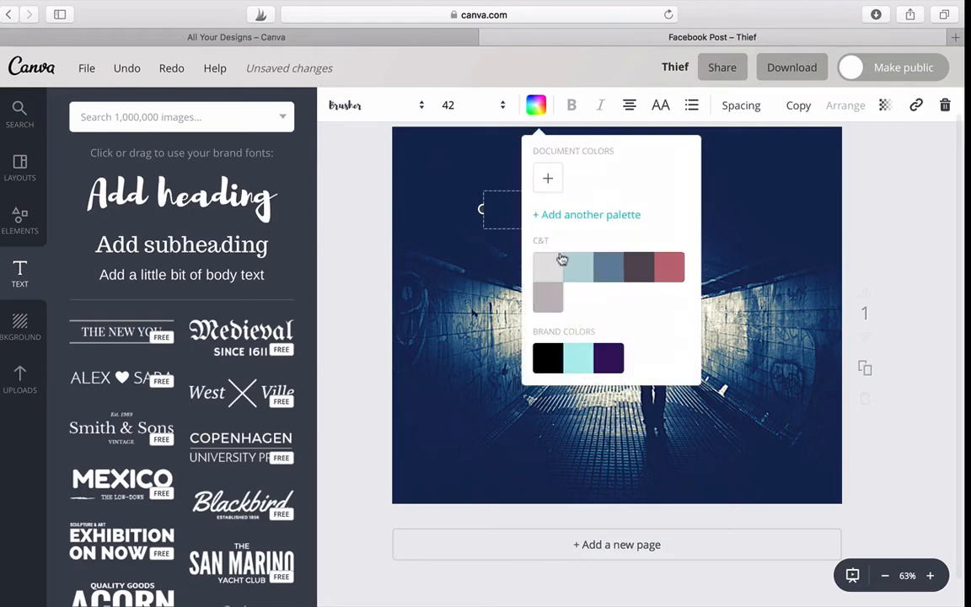
scroll(548, 316, "down", 5)
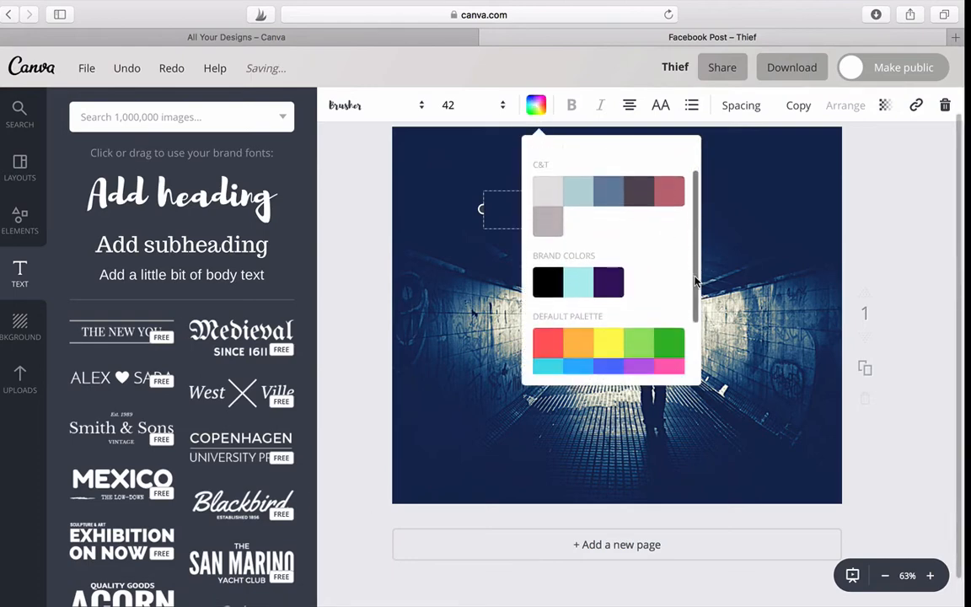
left_click(548, 316)
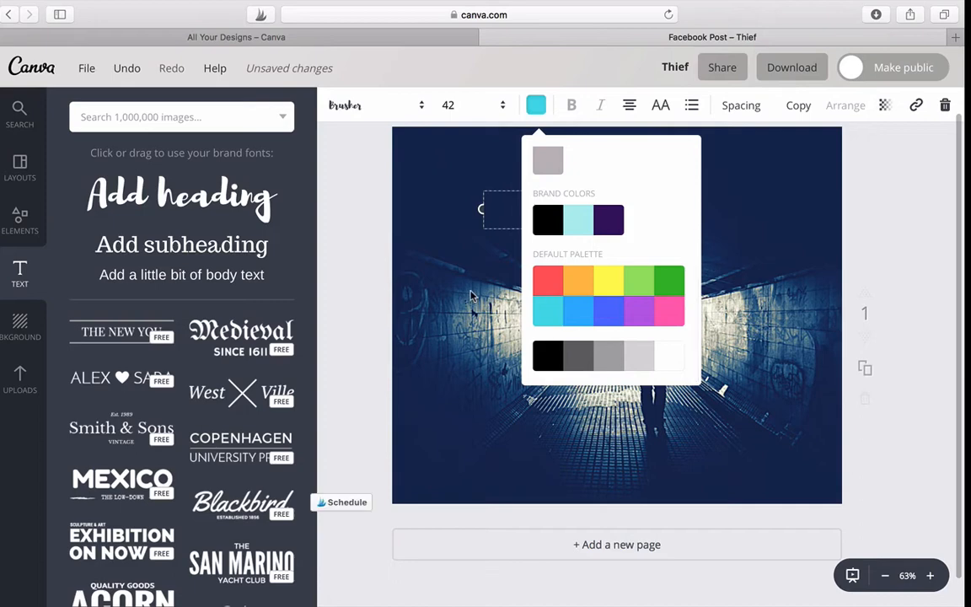
left_click(506, 271)
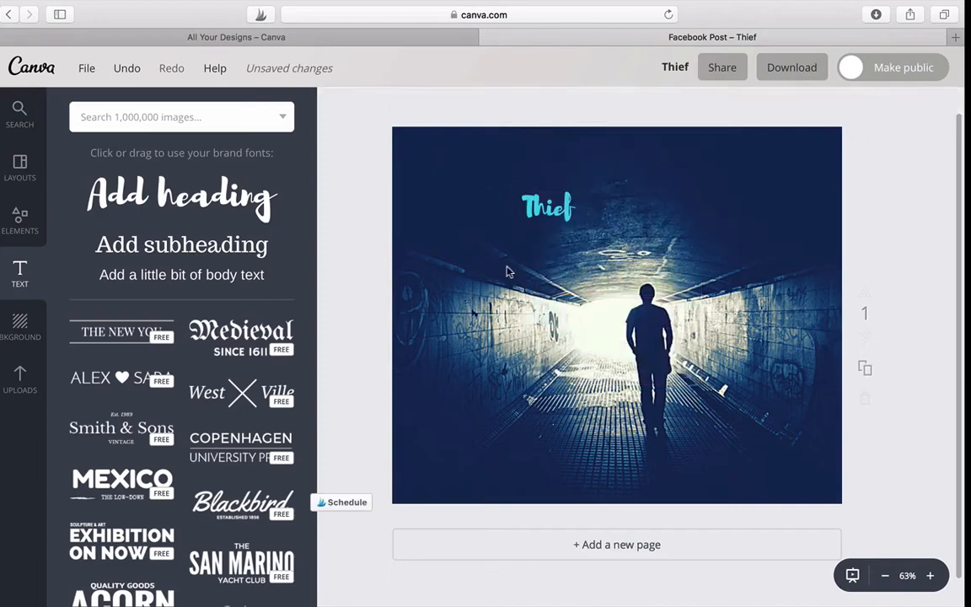
Move the "Thief" heading slightly up and to the left, and change its font to the uploaded Stone Harbour Italic
left_click(549, 189)
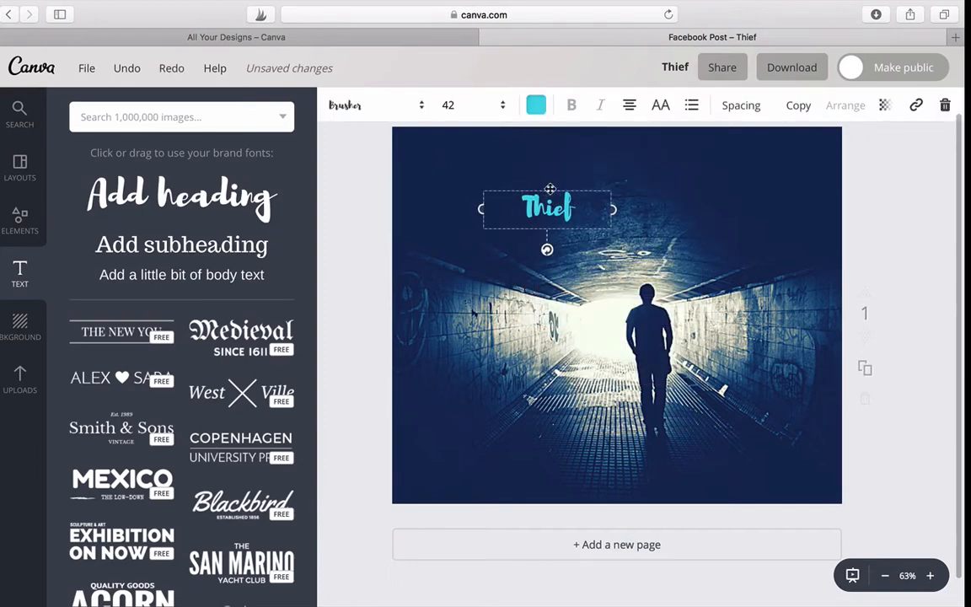
left_click_drag(550, 188, 507, 169)
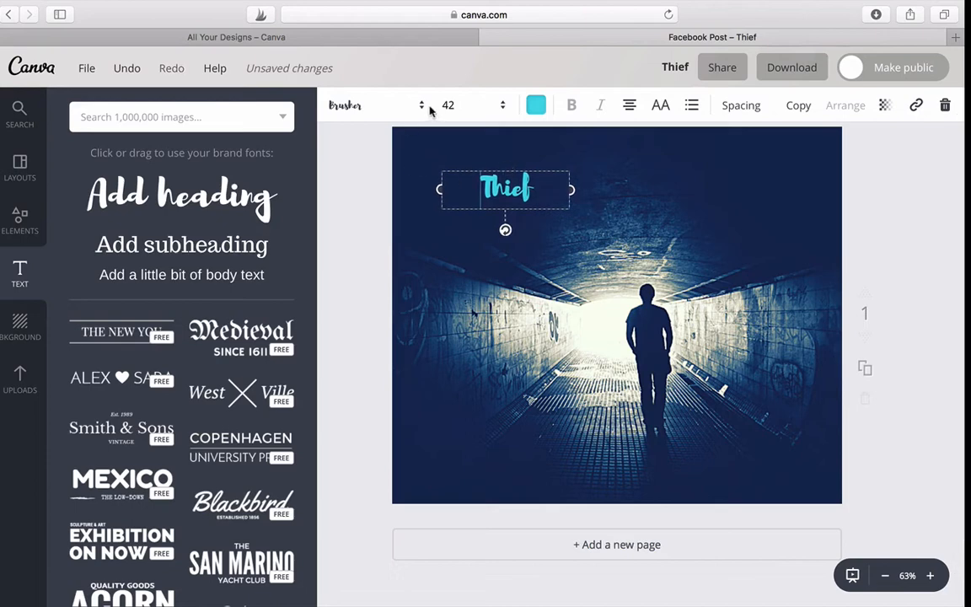
left_click(423, 108)
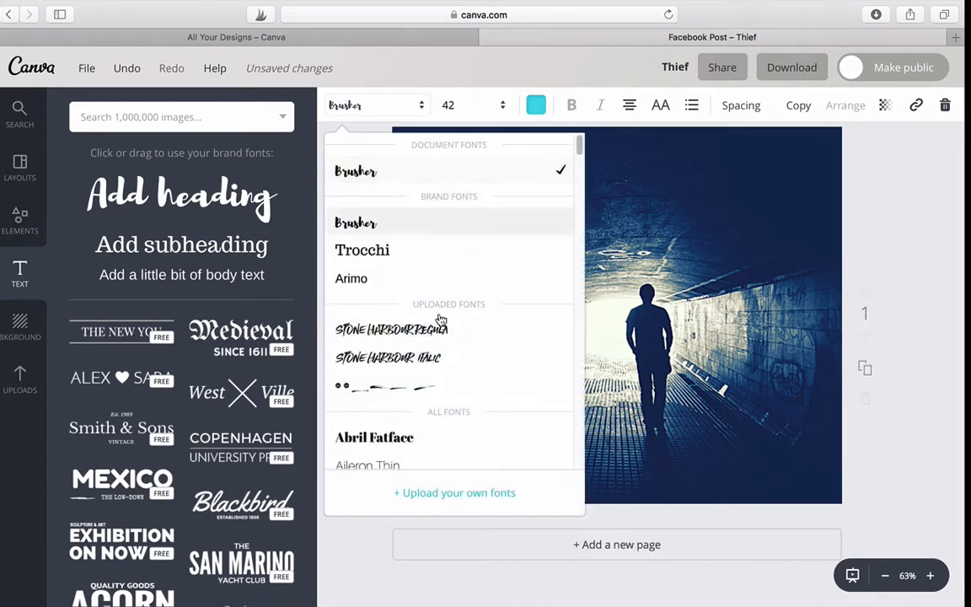
left_click(388, 357)
left_click(613, 226)
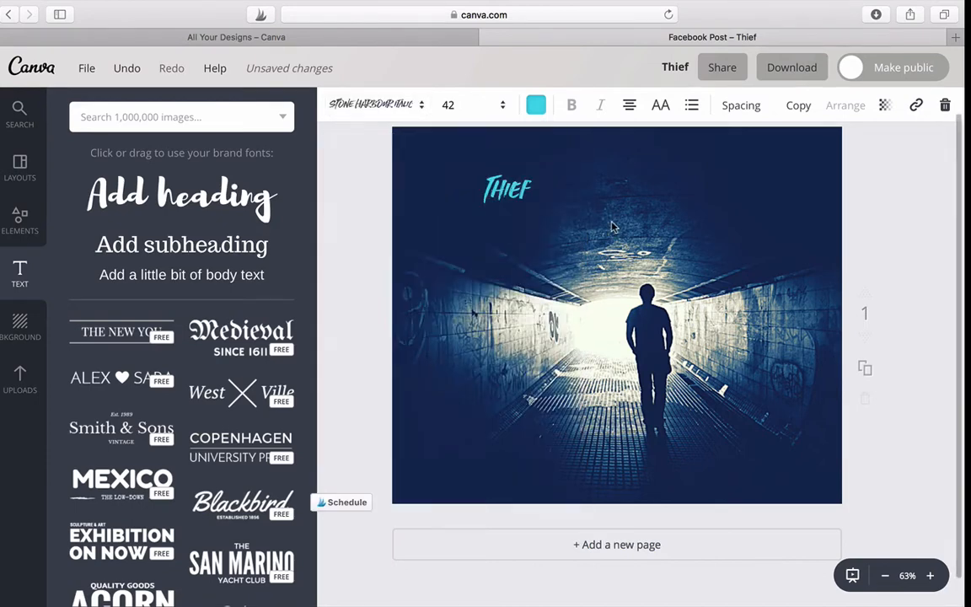
Set the "Thief" heading to size 88 and move it to the bottom of the photo, left of the walking figure
left_click(537, 213)
double_click(523, 194)
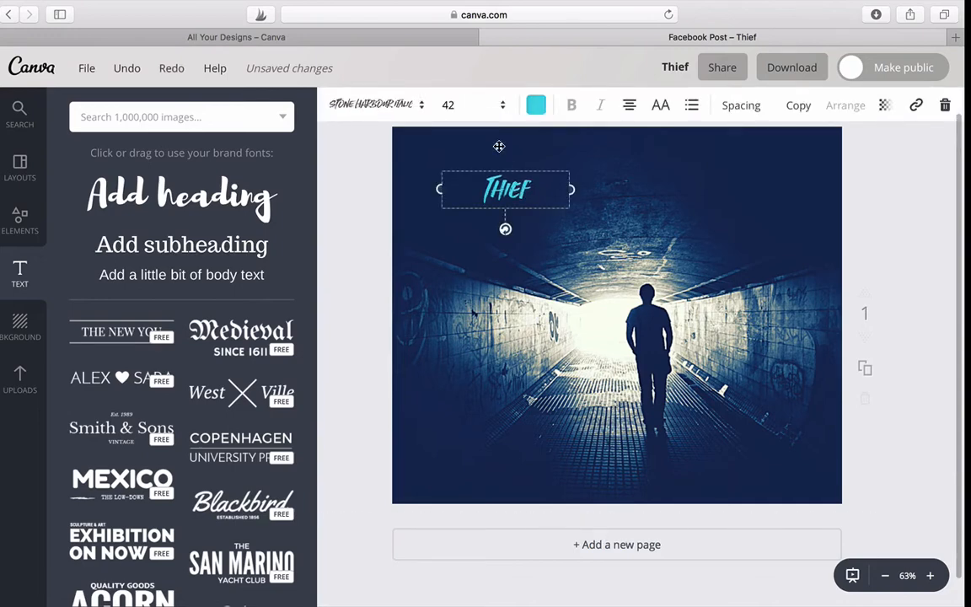
left_click(502, 107)
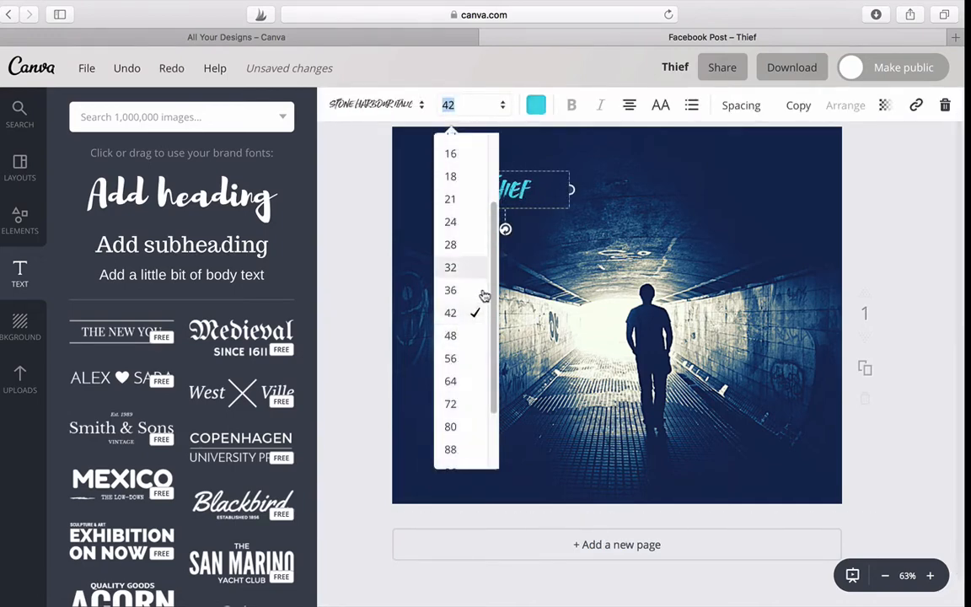
scroll(494, 297, "down", 2)
scroll(494, 300, "down", 1)
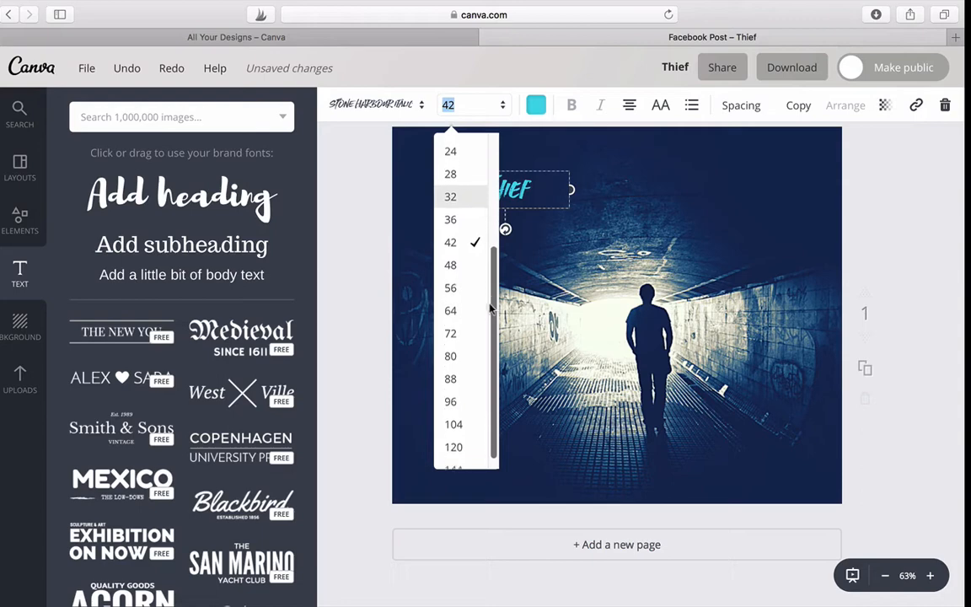
left_click(454, 368)
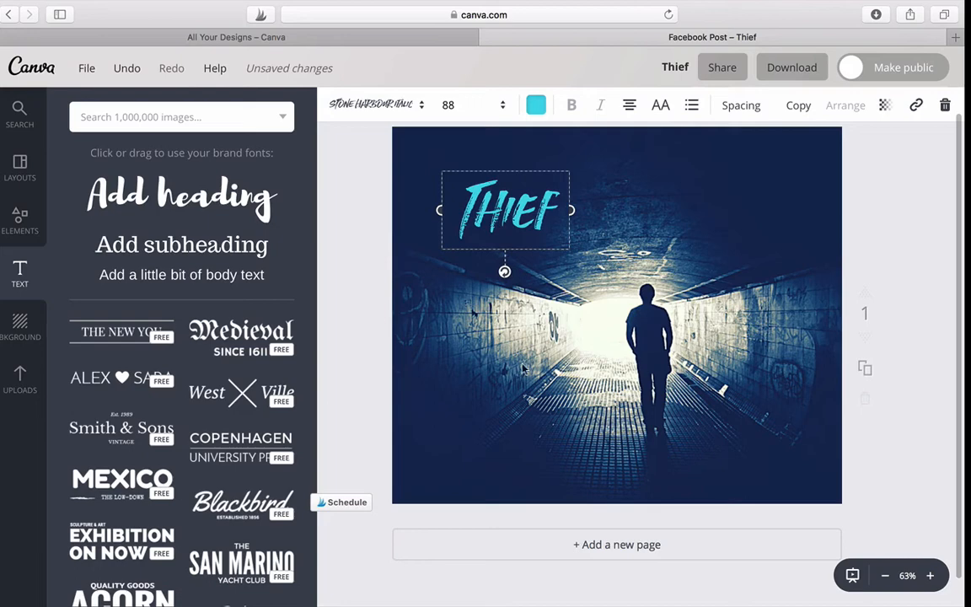
left_click(492, 516)
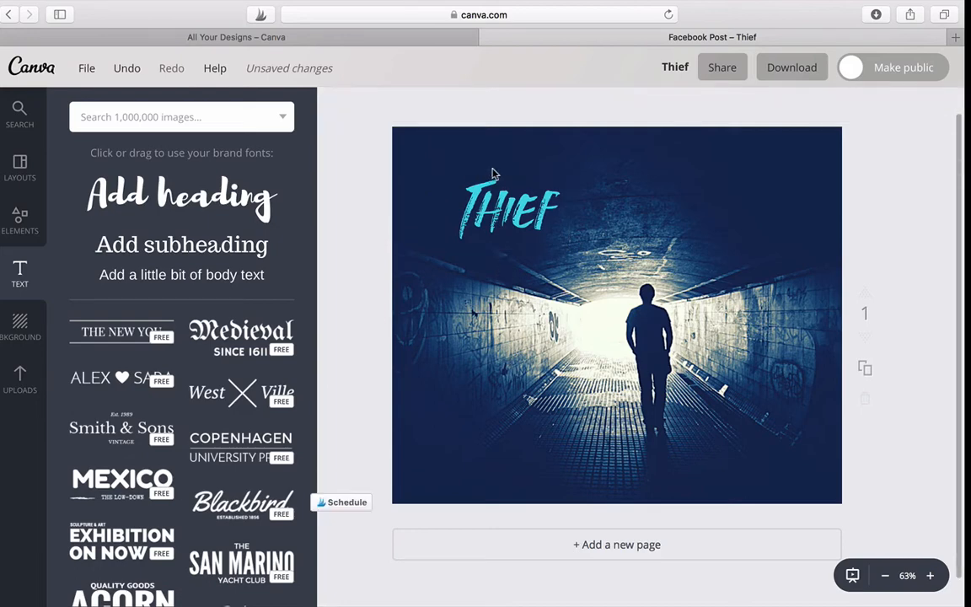
left_click_drag(500, 173, 516, 429)
left_click(447, 232)
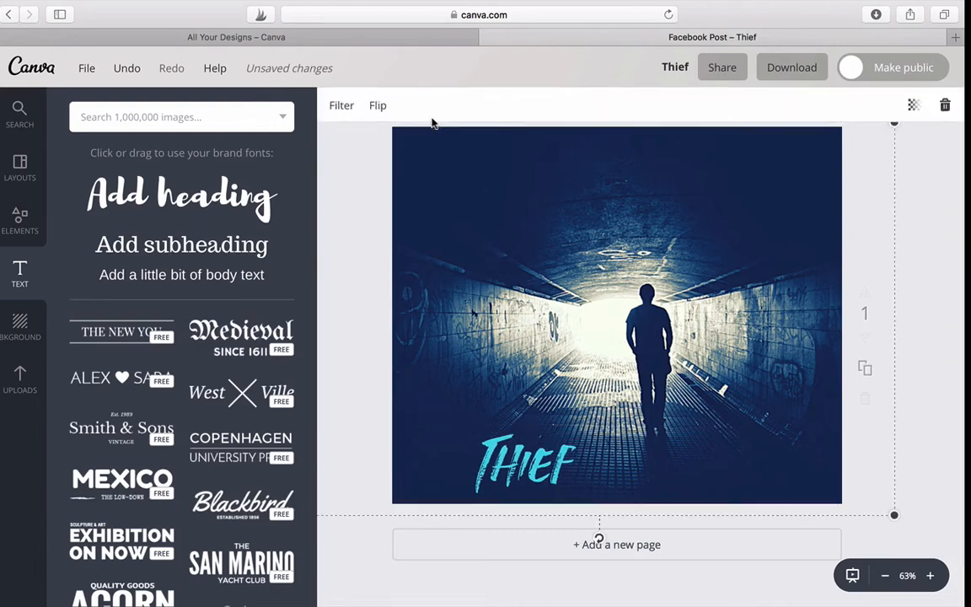
Add a subheading reading "They think he's a normal seventeen year old, until they realize he's a" in the dark area above the tunnel
left_click(158, 199)
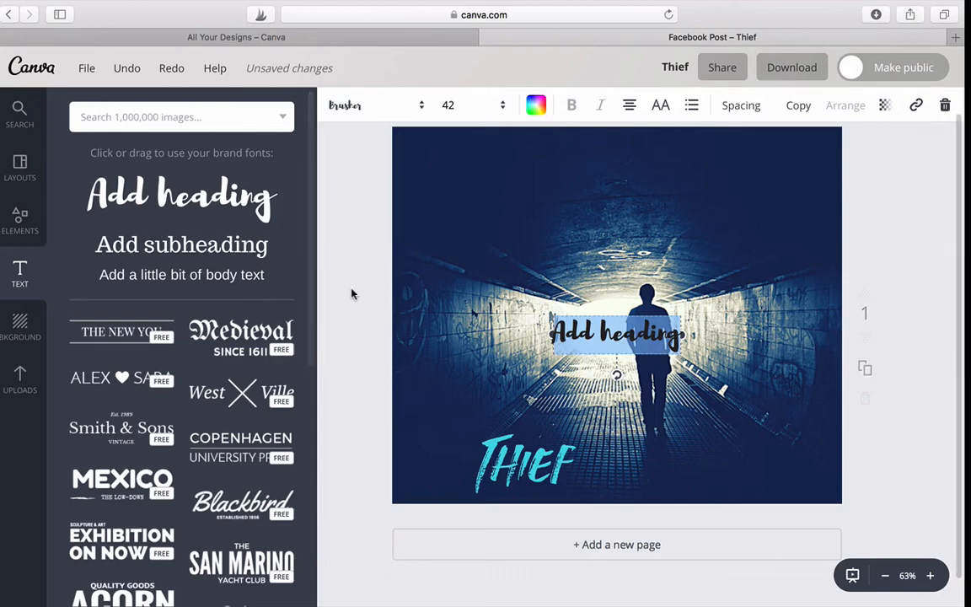
key("BackSpace")
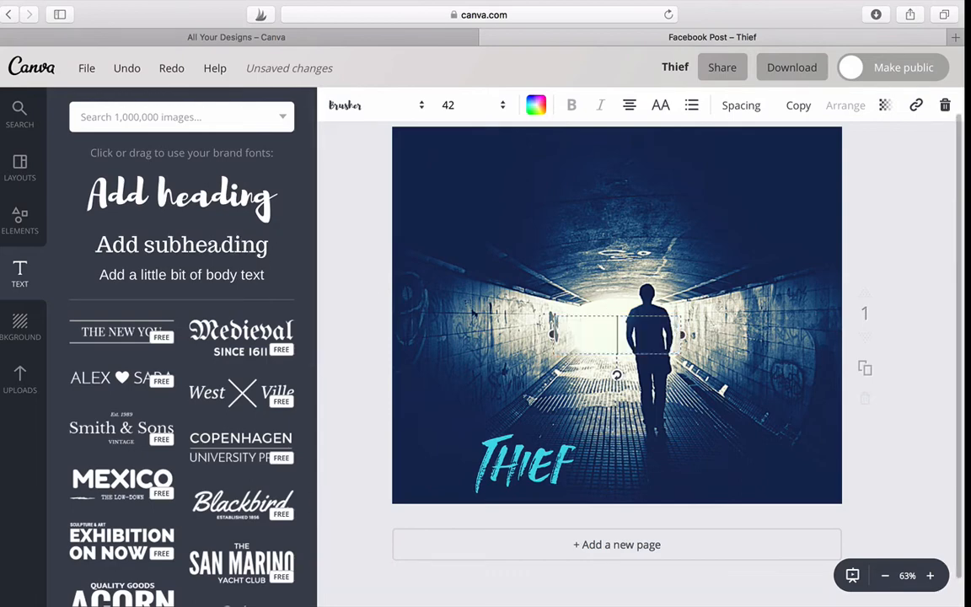
left_click_drag(298, 241, 502, 223)
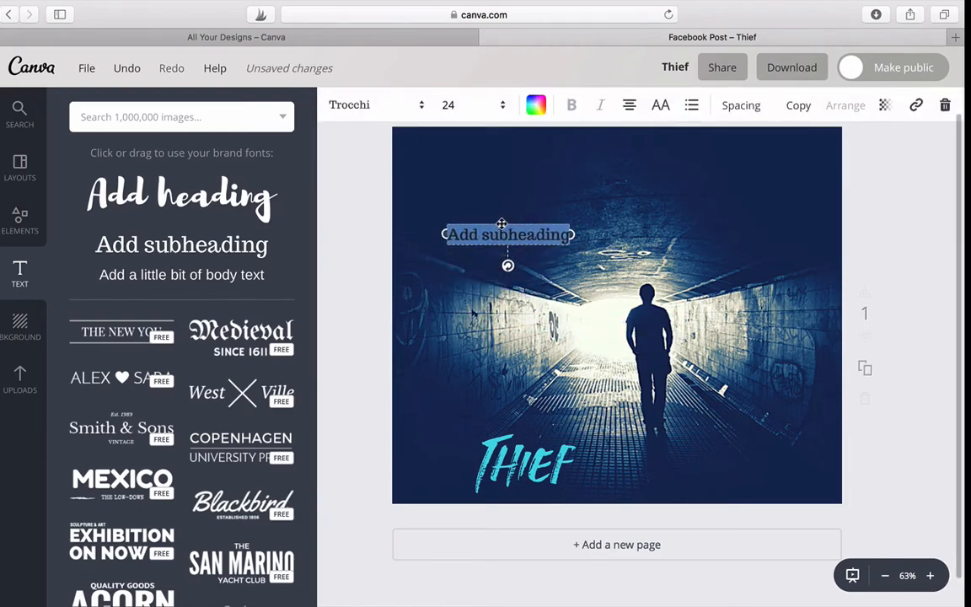
left_click(567, 237)
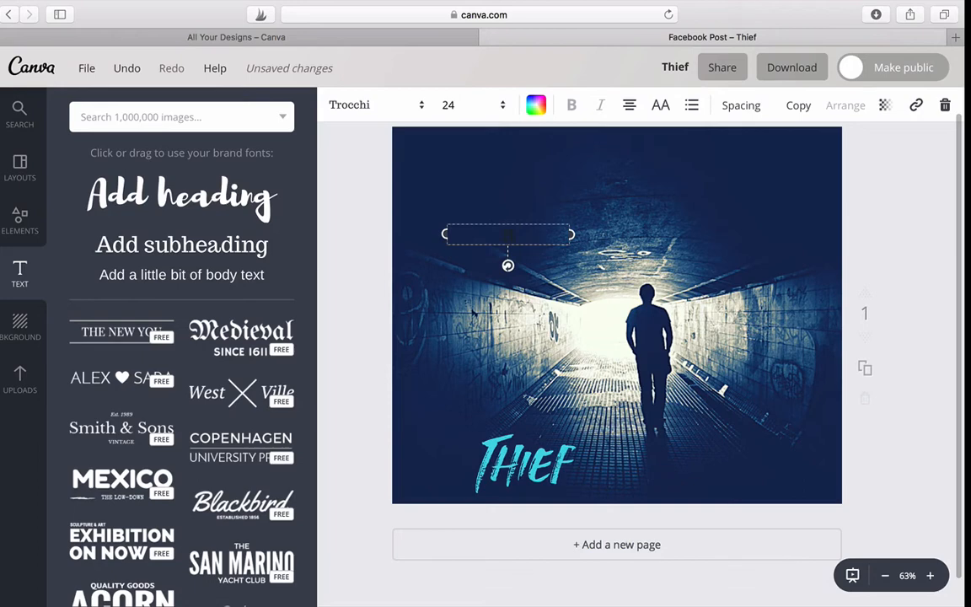
key("ctrl+v")
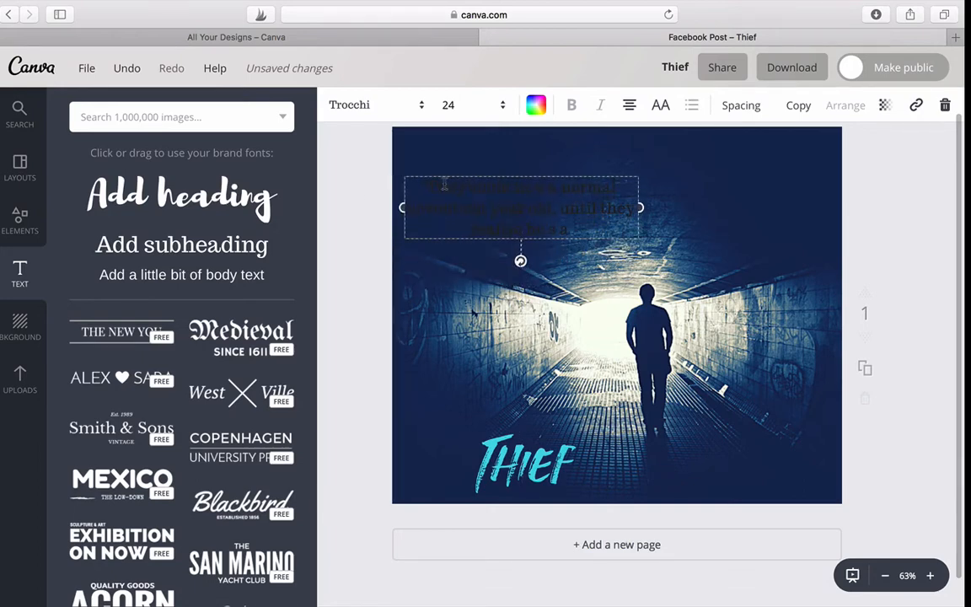
left_click_drag(424, 189, 464, 181)
Colour the subheading text the same default-palette turquoise as the "Thief" heading
left_click(536, 104)
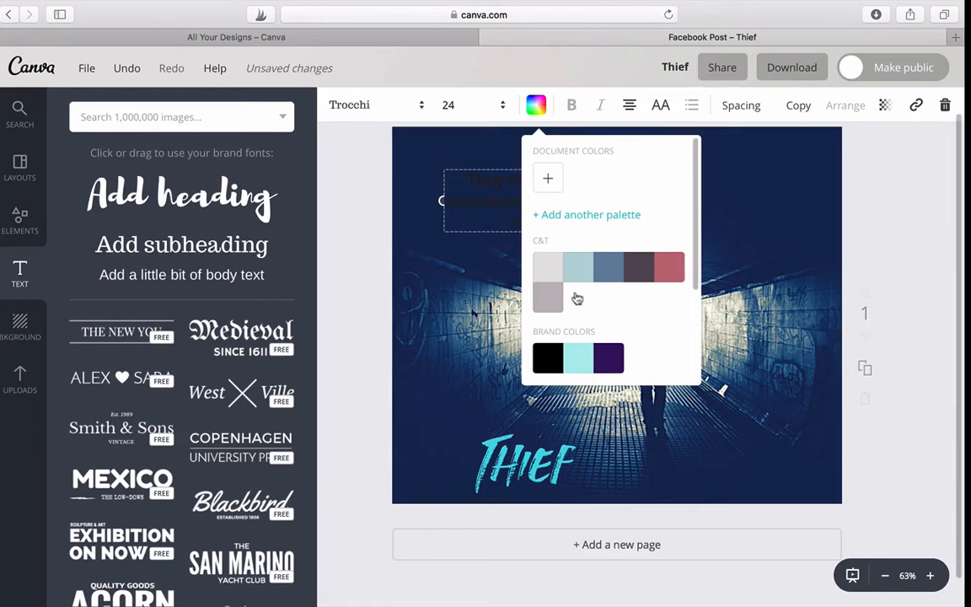
left_click_drag(694, 232, 691, 309)
left_click(546, 347)
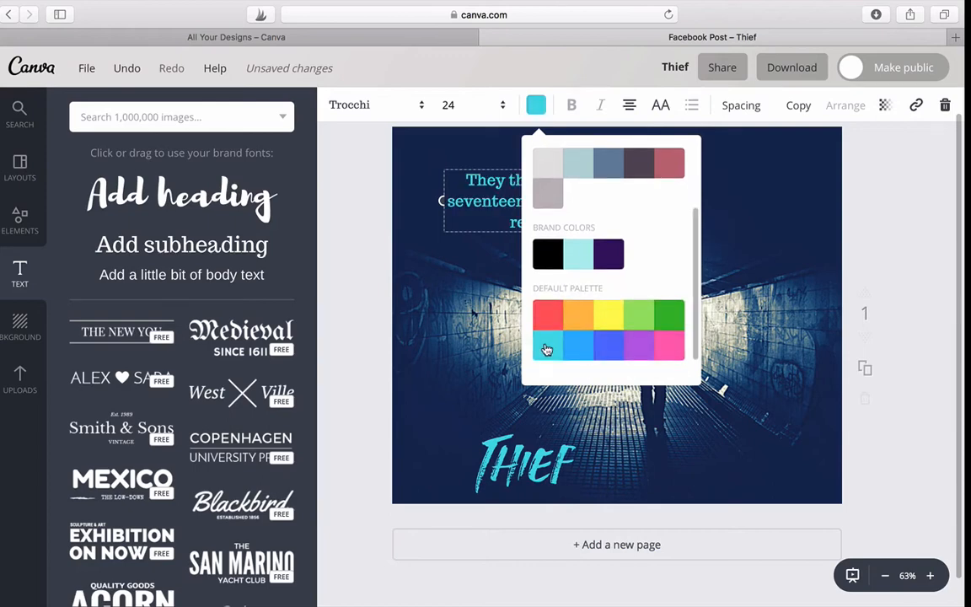
left_click(493, 321)
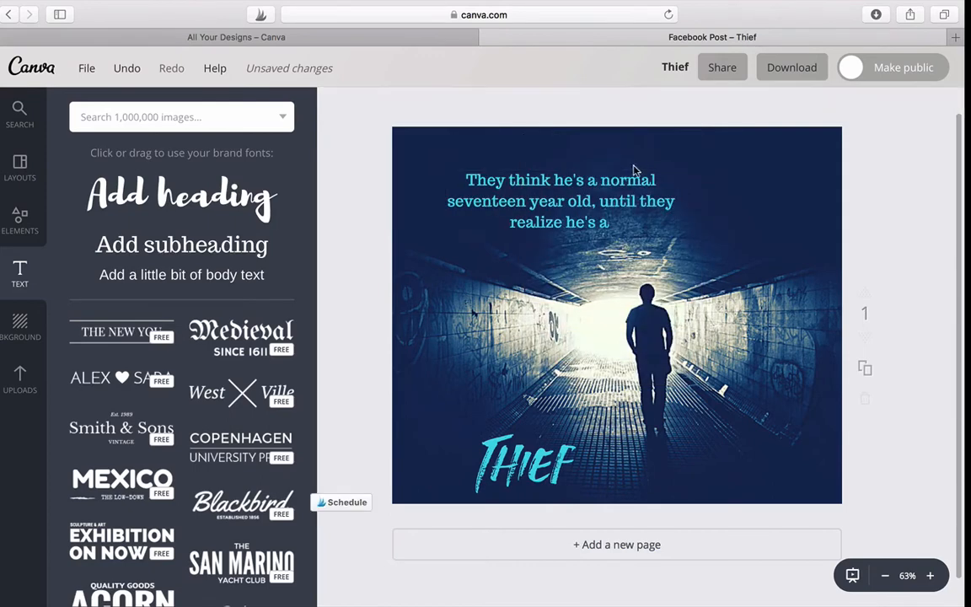
Narrow the subheading into a tall column and place it in the photo's upper-left corner
left_click_drag(564, 171, 530, 184)
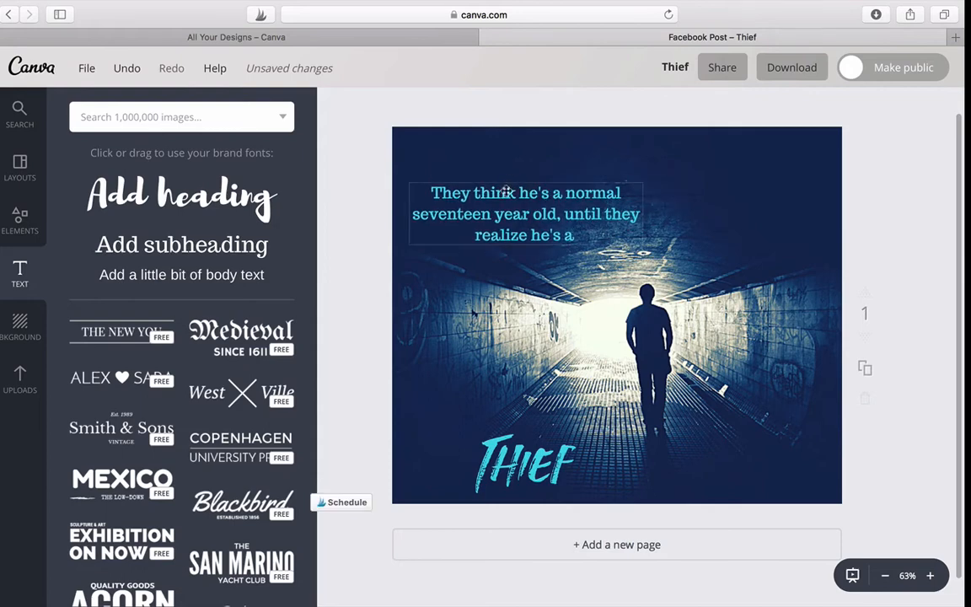
left_click(529, 184)
left_click_drag(648, 213, 510, 231)
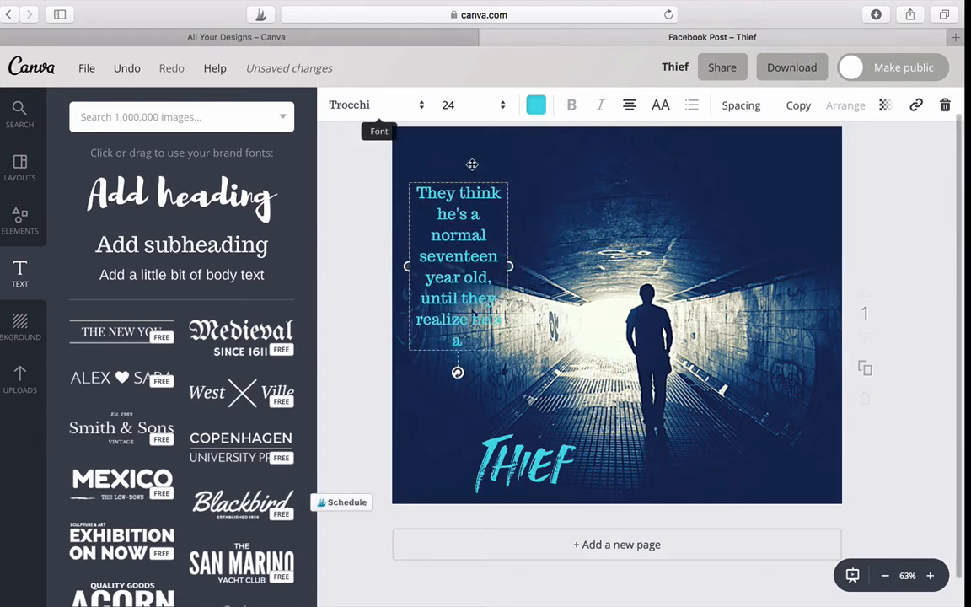
left_click_drag(457, 183, 453, 136)
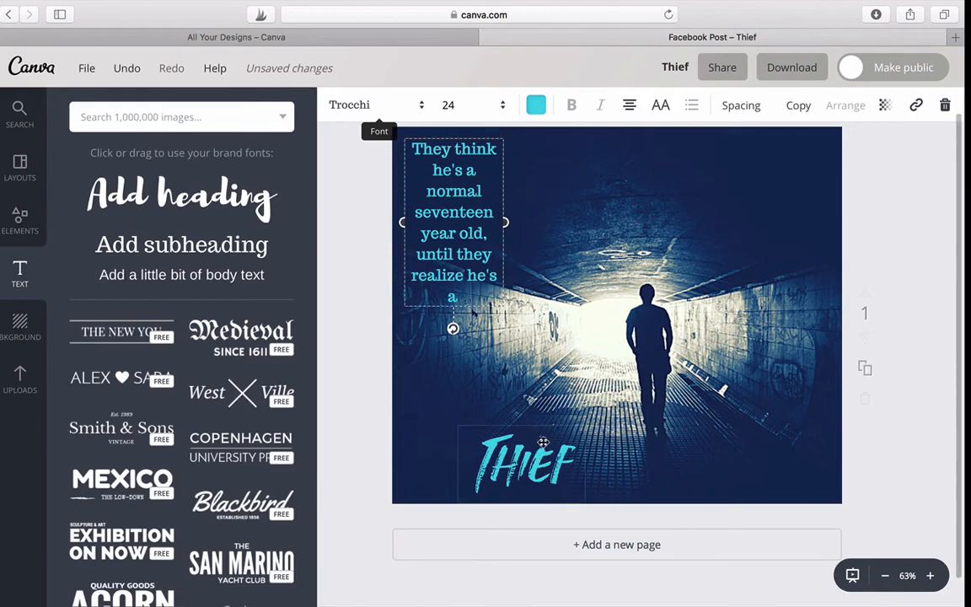
Lower the subheading along the photo's left edge and place the "Thief" heading beneath it in the bottom-left corner
left_click_drag(544, 442, 540, 404)
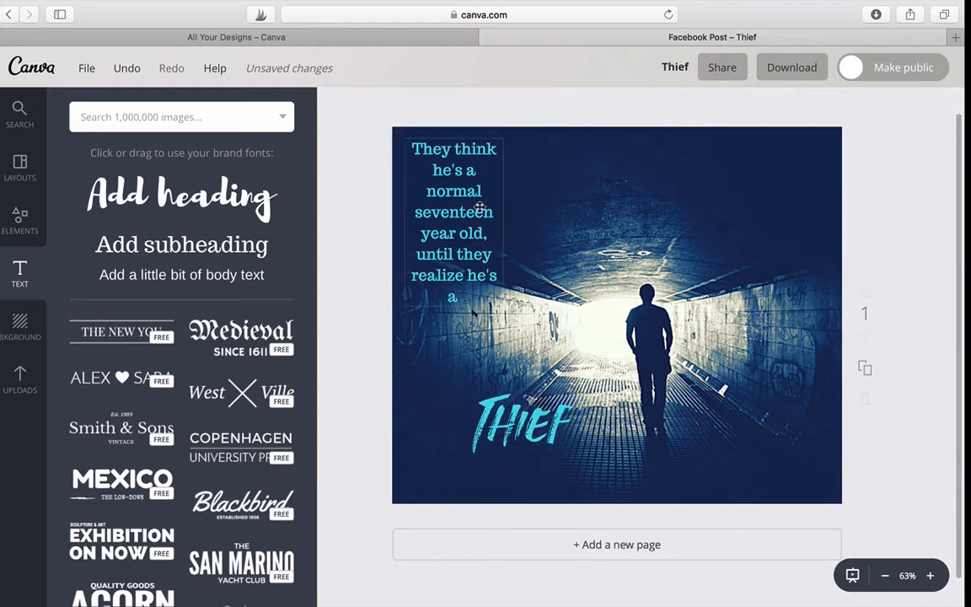
left_click_drag(456, 142, 448, 247)
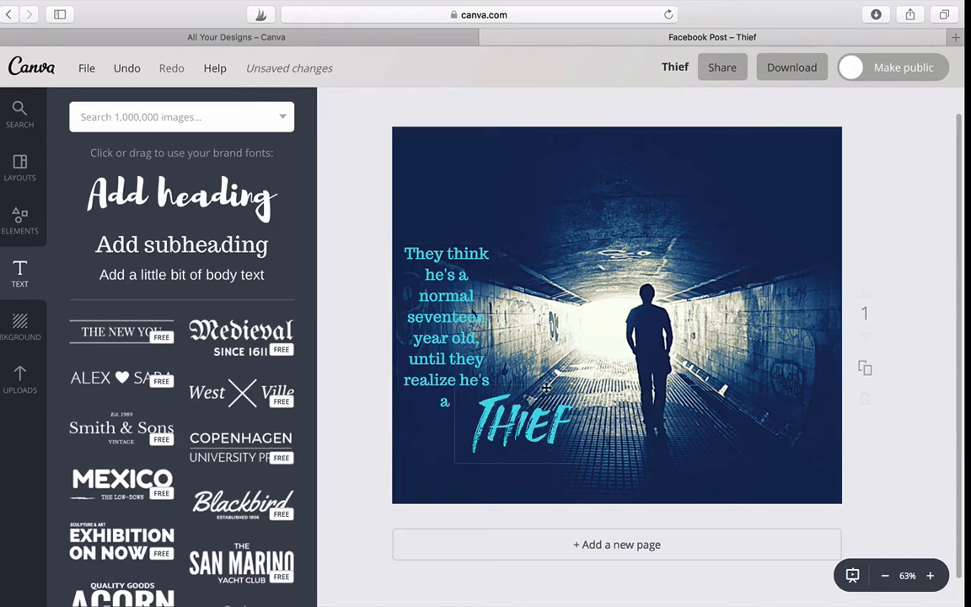
left_click(534, 407)
left_click_drag(529, 381, 457, 403)
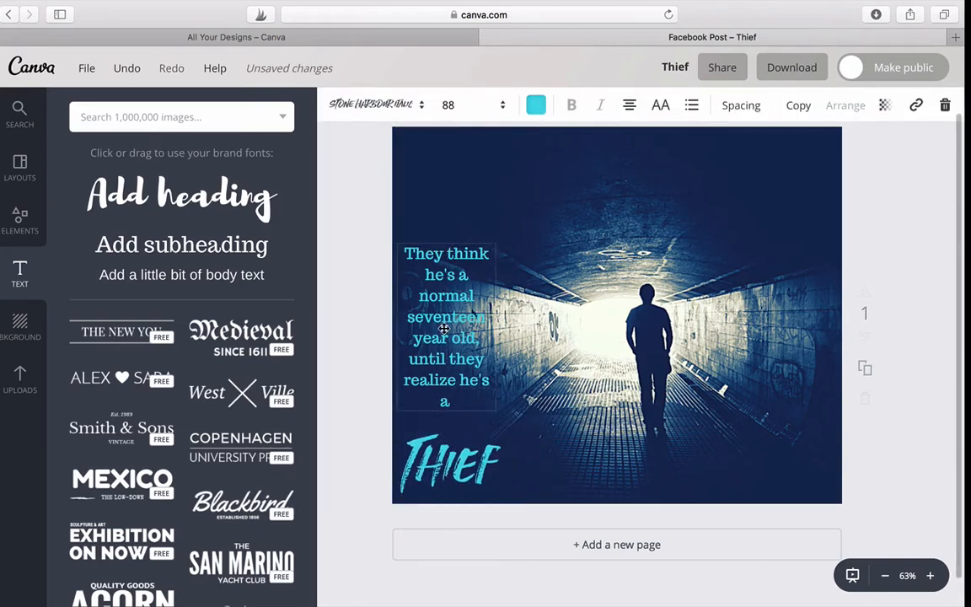
Recolour the subheading with the light grey from the C&T palette
left_click(439, 337)
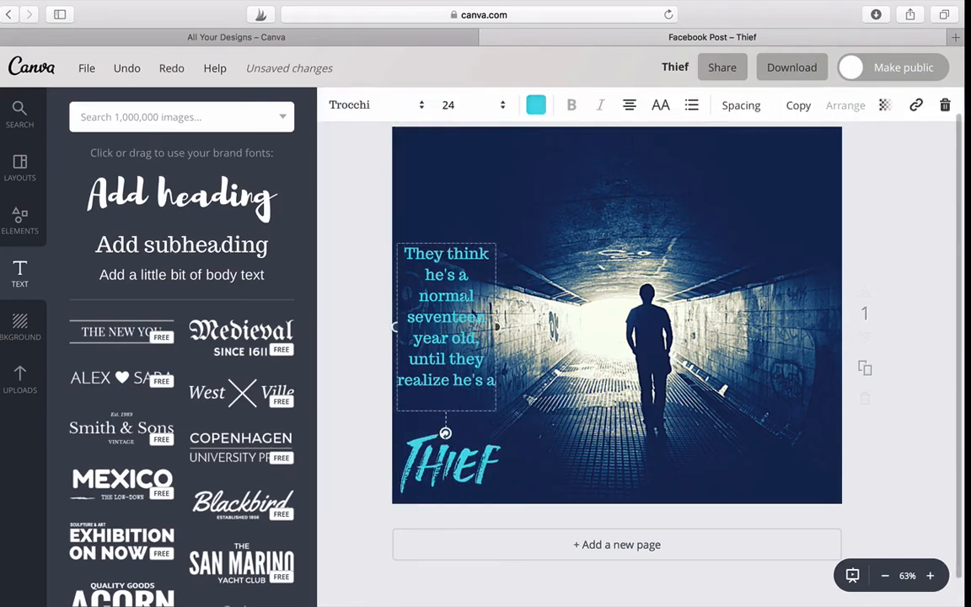
left_click(536, 108)
left_click(548, 298)
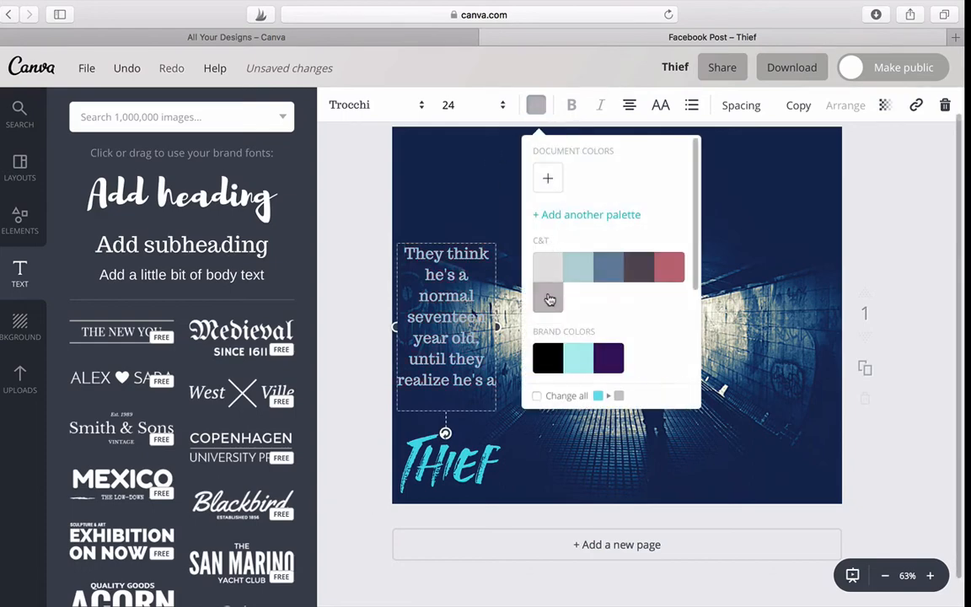
left_click(549, 270)
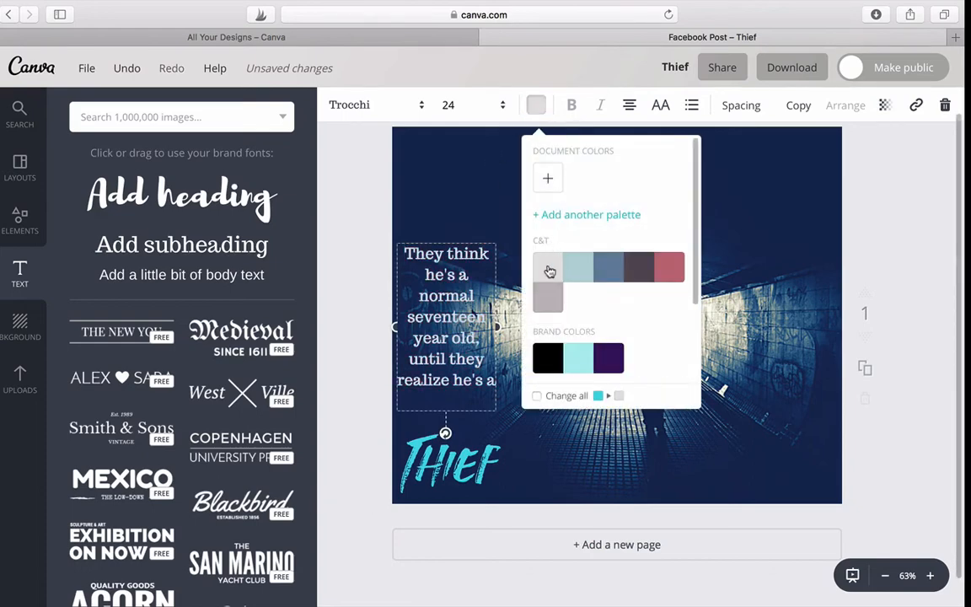
left_click(741, 191)
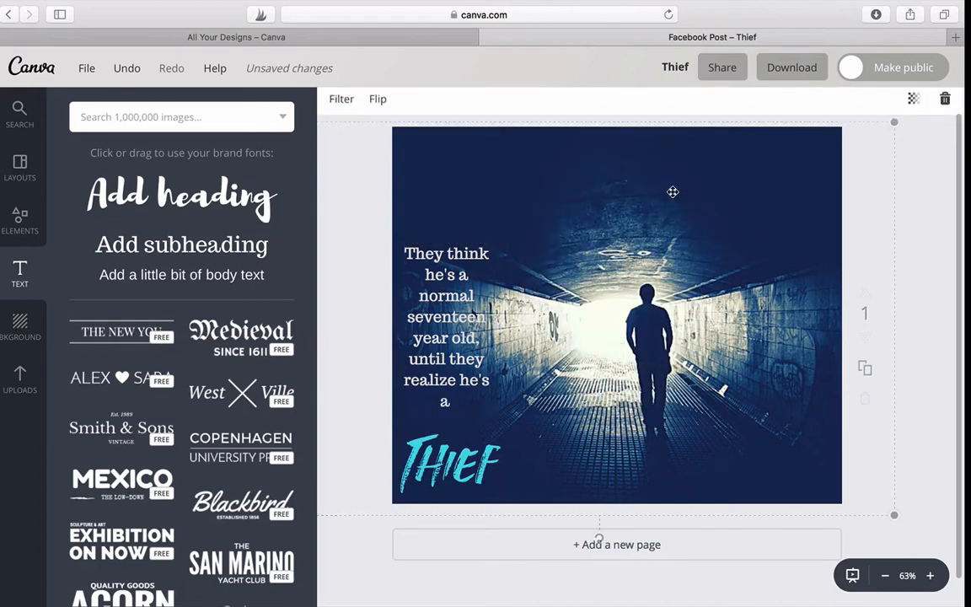
Raise the subheading to near the photo's top-left corner and bring the "Thief" heading up below it, both slightly further right
left_click_drag(452, 247, 452, 184)
left_click(449, 428)
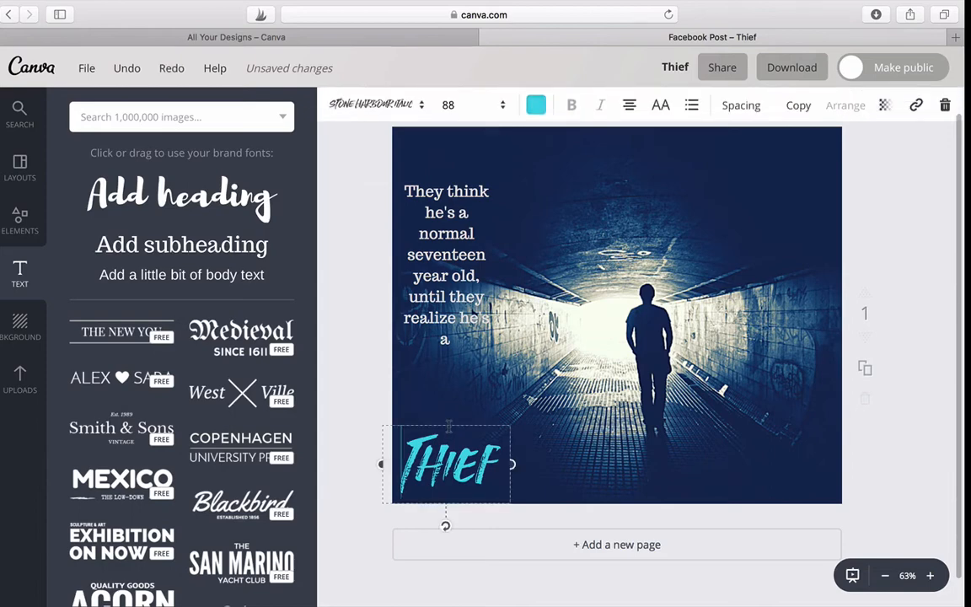
left_click_drag(450, 423, 450, 372)
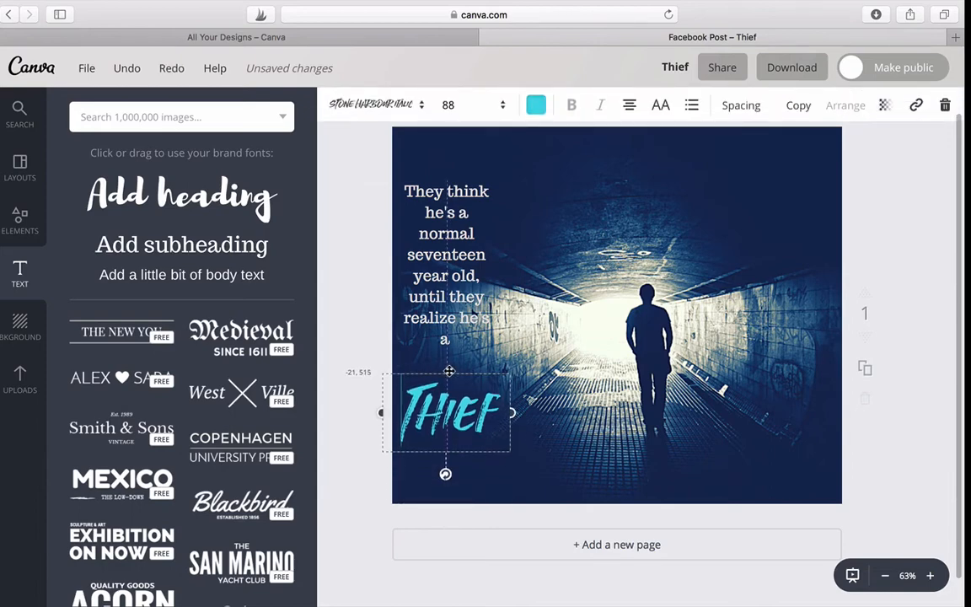
left_click(446, 178)
left_click_drag(446, 183, 460, 152)
left_click(446, 406)
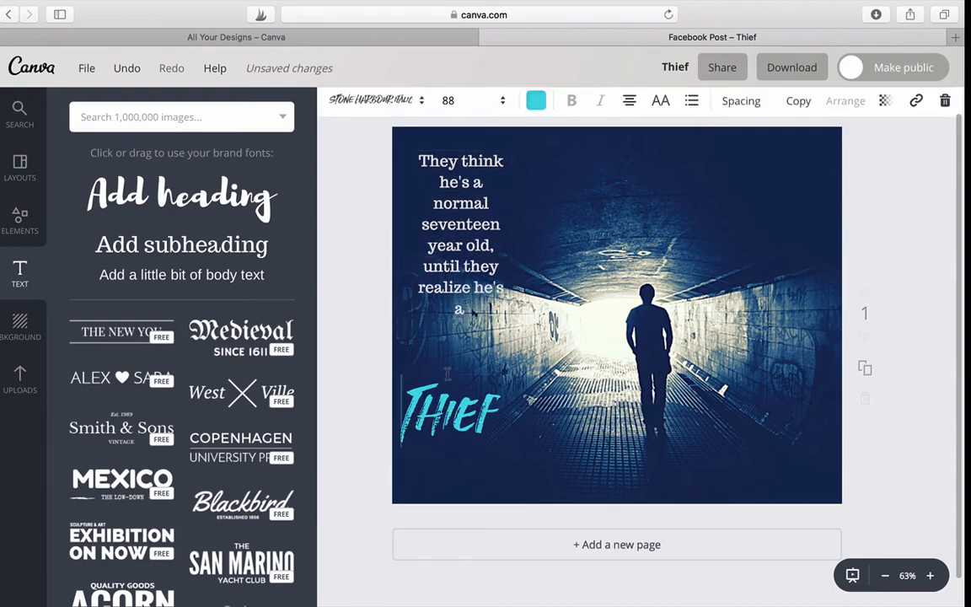
left_click_drag(453, 369, 474, 356)
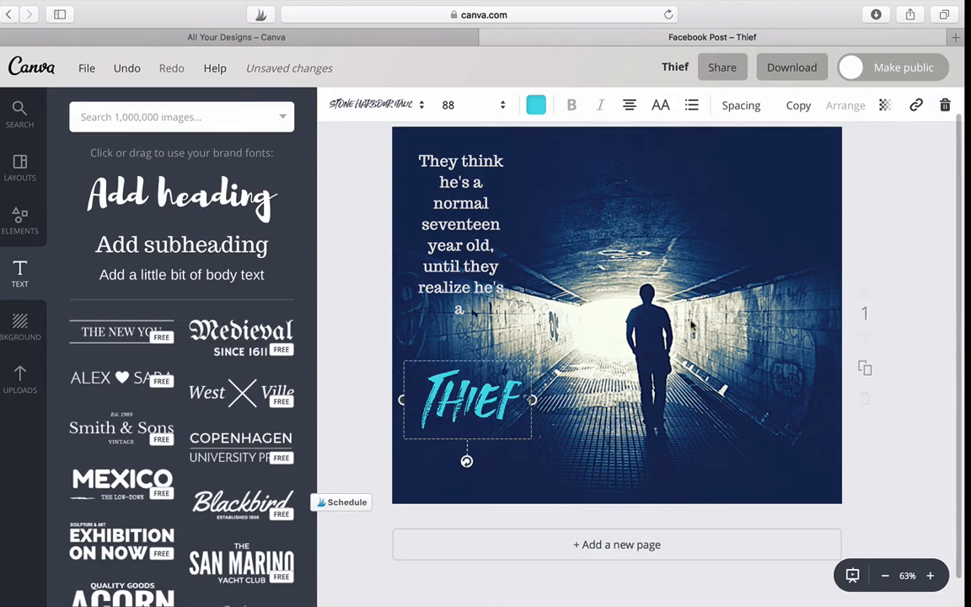
Lower and slightly narrow the subheading column near the photo's left edge, and centre the "Thief" heading directly beneath it
left_click(456, 157)
left_click_drag(455, 150, 447, 179)
left_click_drag(506, 265, 497, 267)
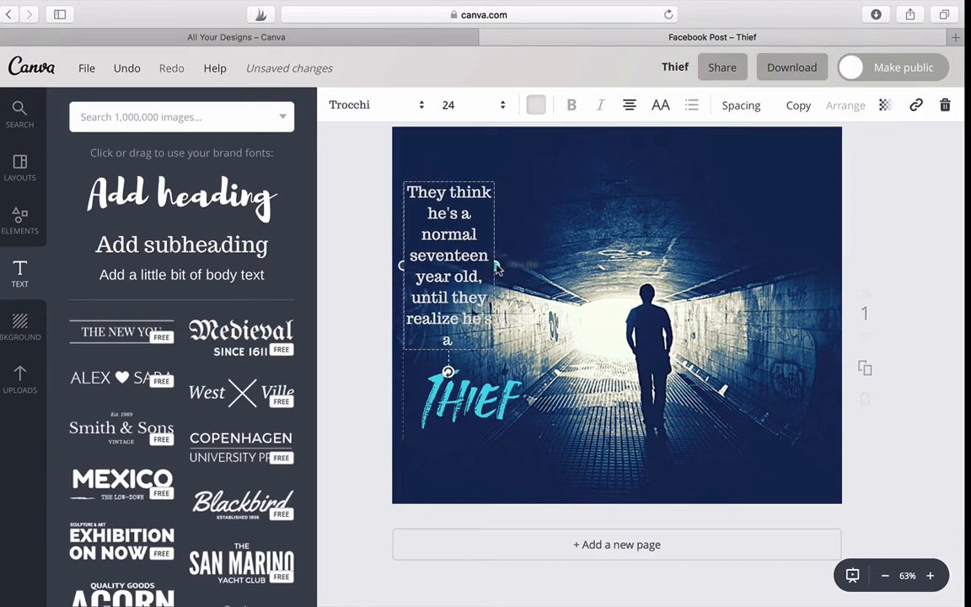
left_click(520, 225)
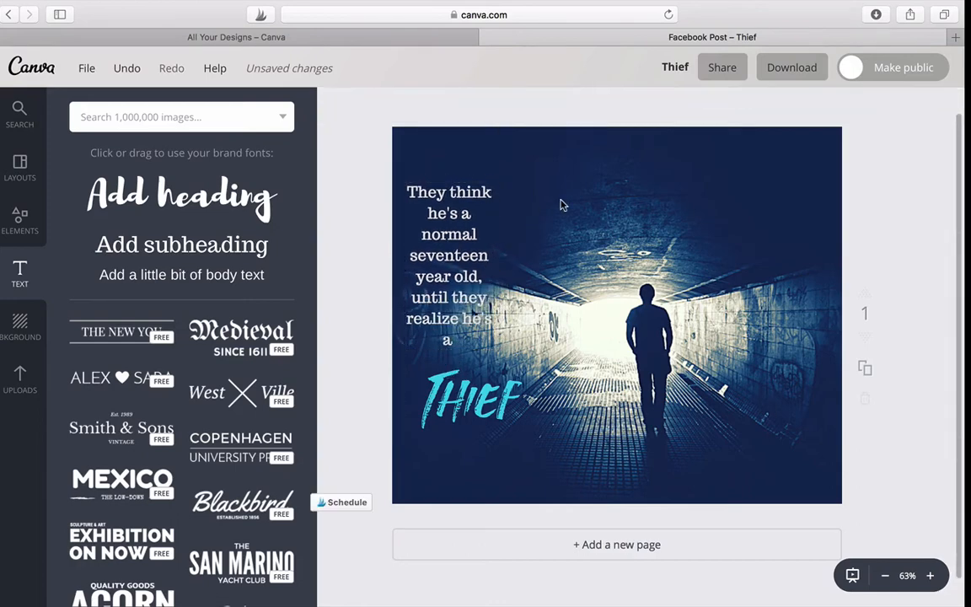
left_click(426, 373)
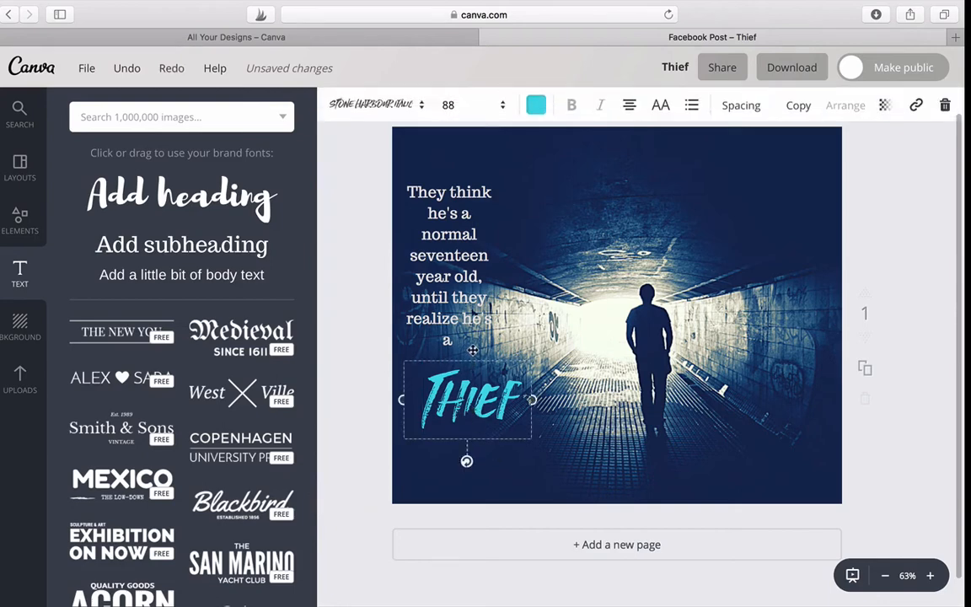
left_click_drag(469, 360, 449, 363)
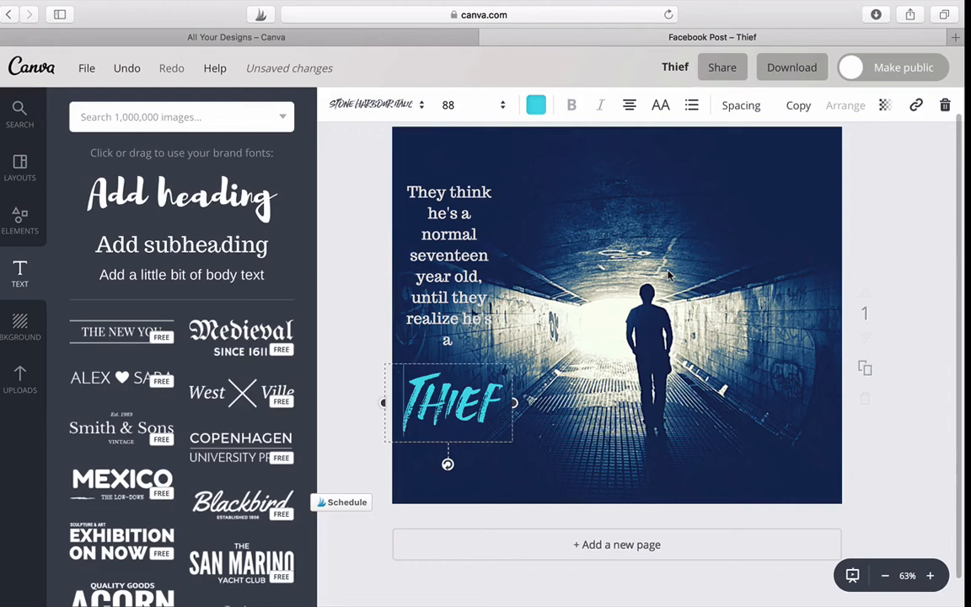
Set the tunnel photo's transparency to 72
left_click(673, 191)
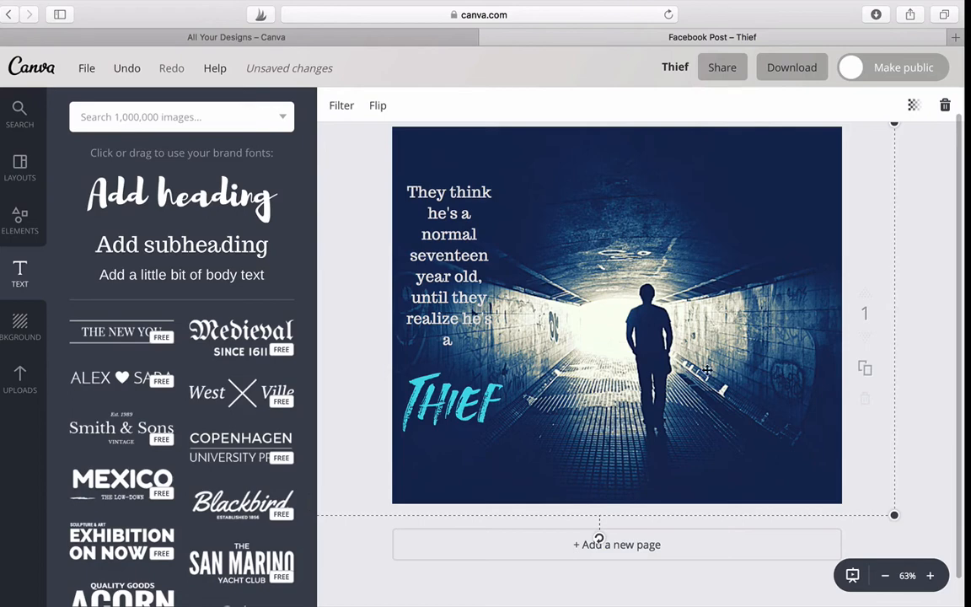
left_click(914, 105)
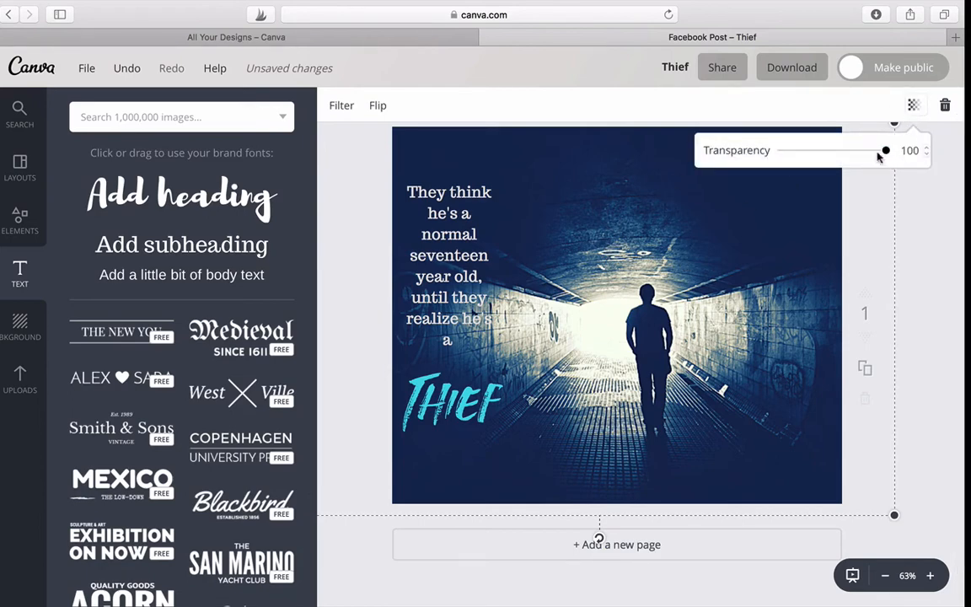
left_click_drag(884, 153, 858, 162)
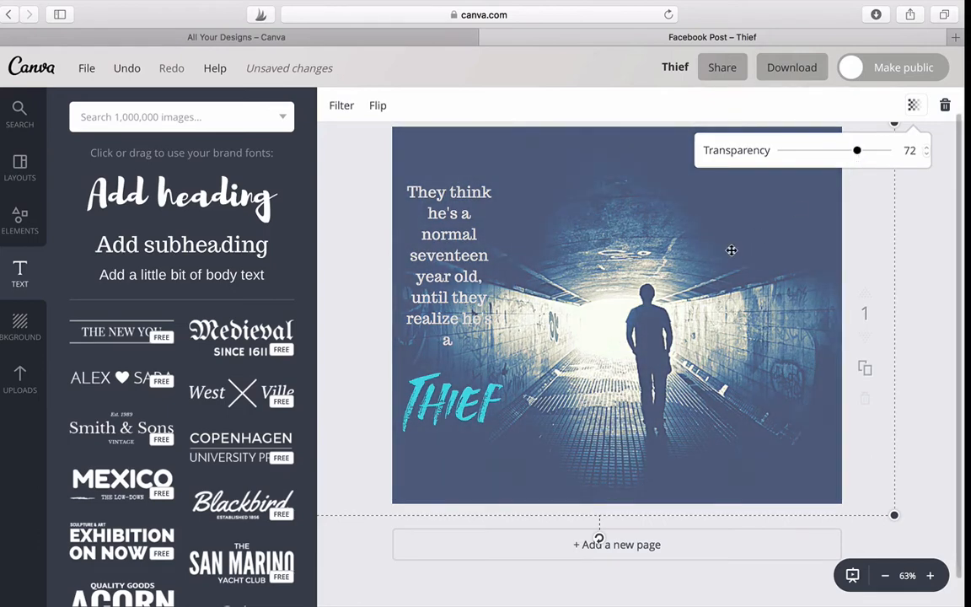
Remove the "Thief" heading and the subheading from the design by moving both off the page
left_click(468, 246)
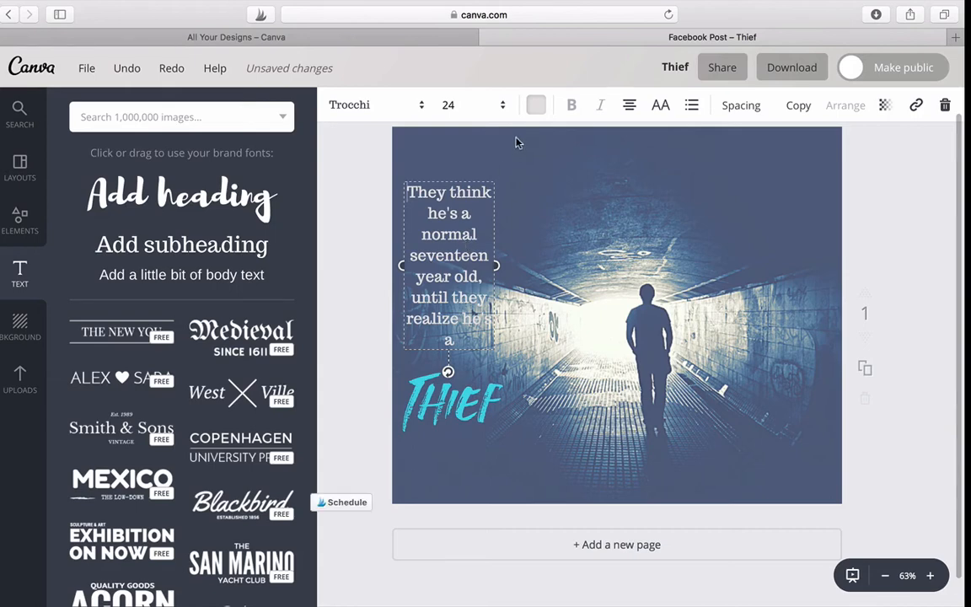
left_click(526, 246)
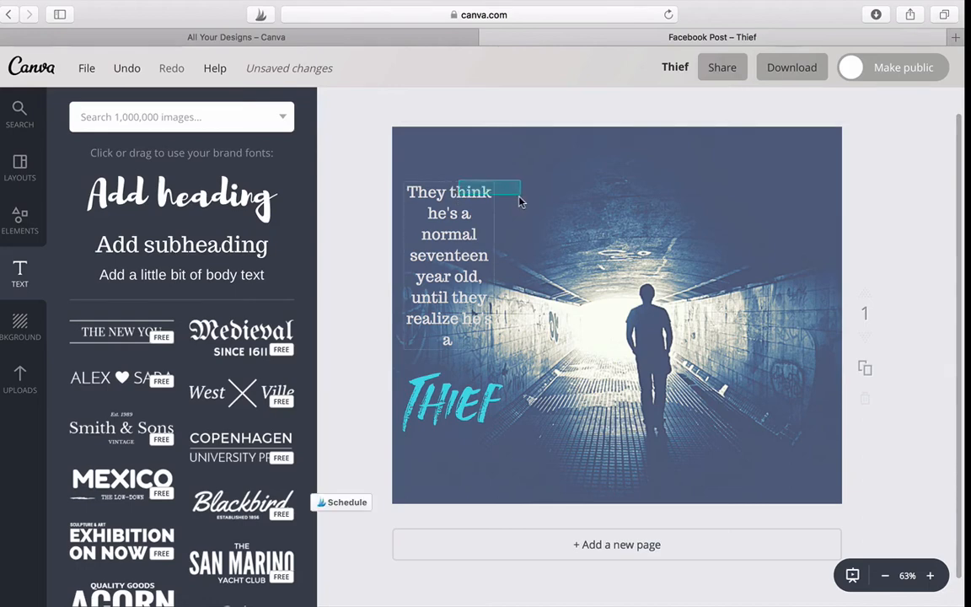
left_click(488, 394)
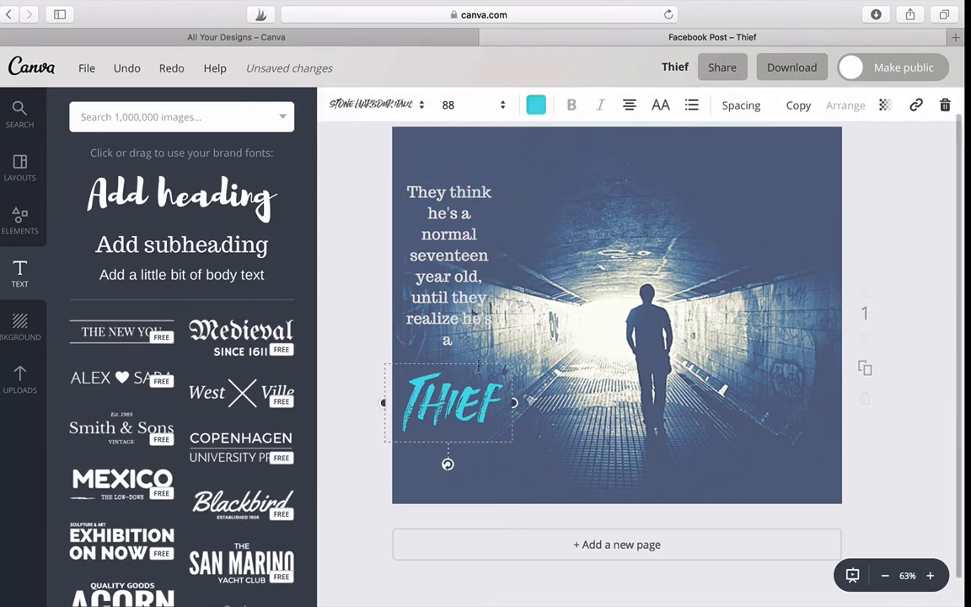
left_click(478, 367)
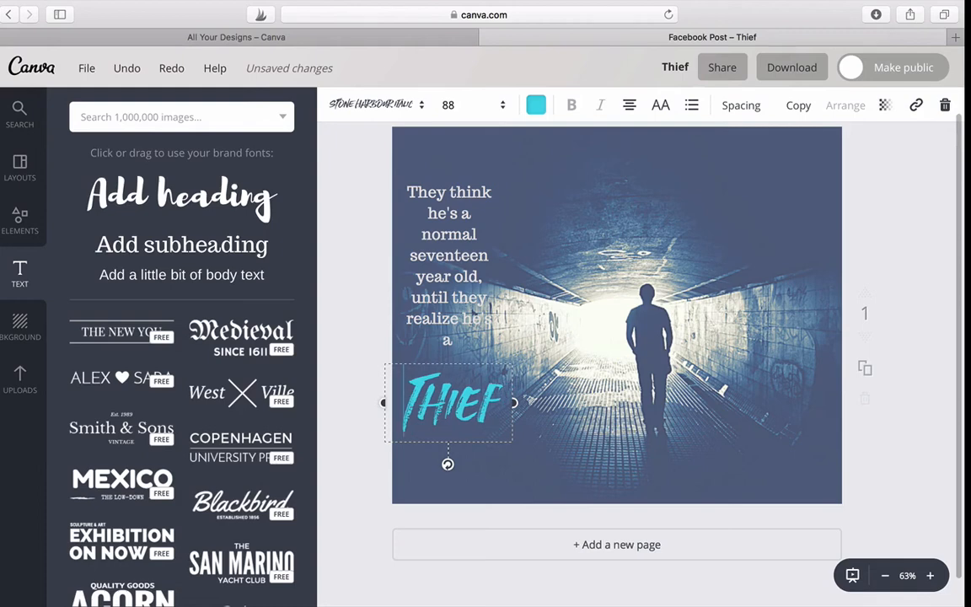
left_click_drag(473, 366, 574, 590)
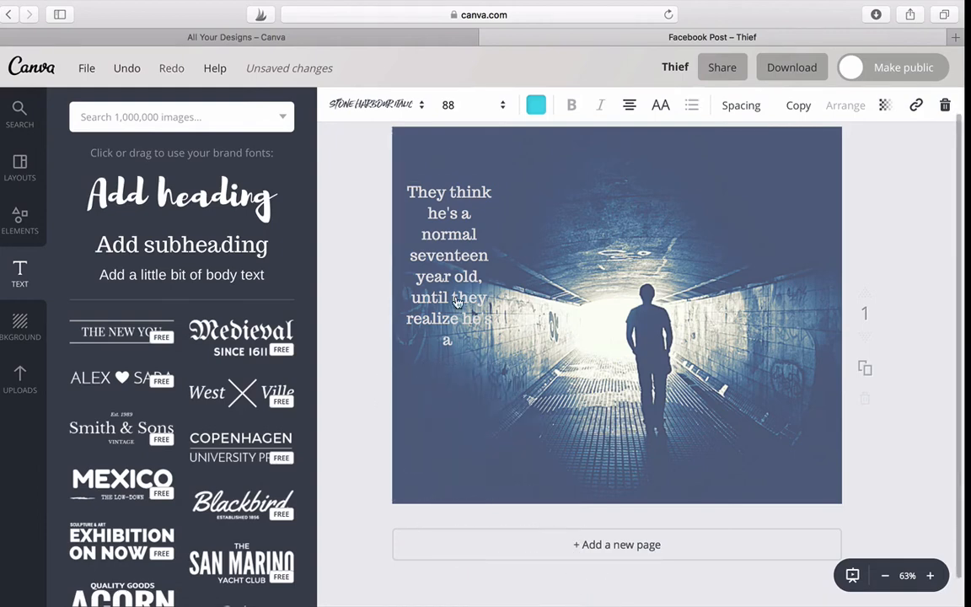
left_click(446, 198)
left_click_drag(452, 180, 434, 601)
left_click(911, 447)
Lower the tunnel photo's transparency value to 65
left_click(655, 381)
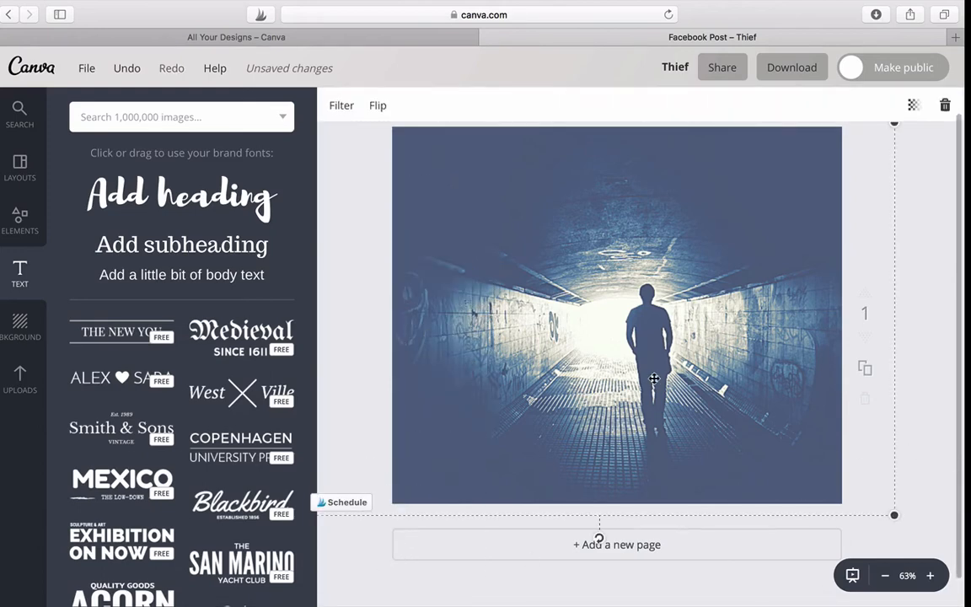
left_click(914, 105)
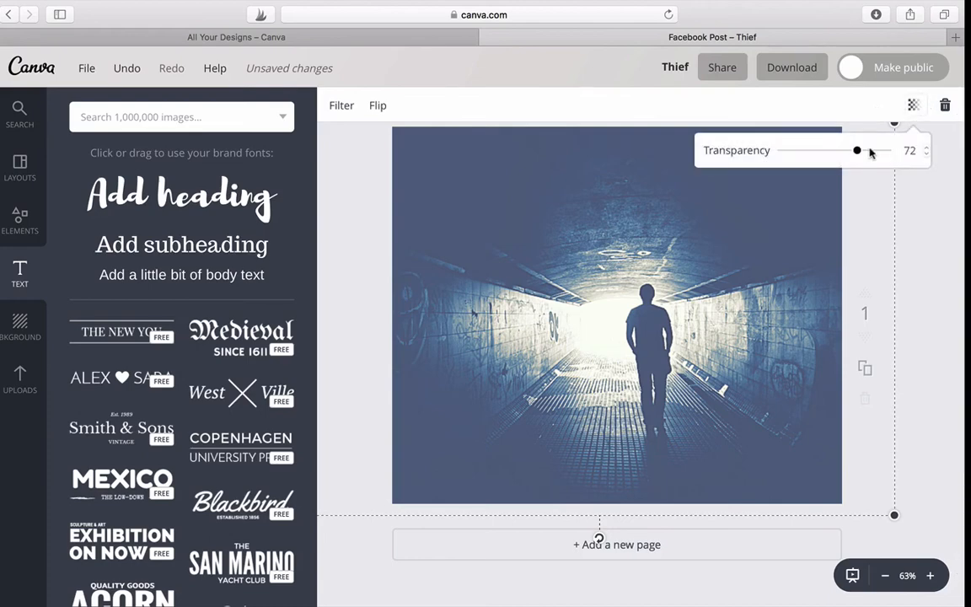
left_click_drag(858, 152, 851, 152)
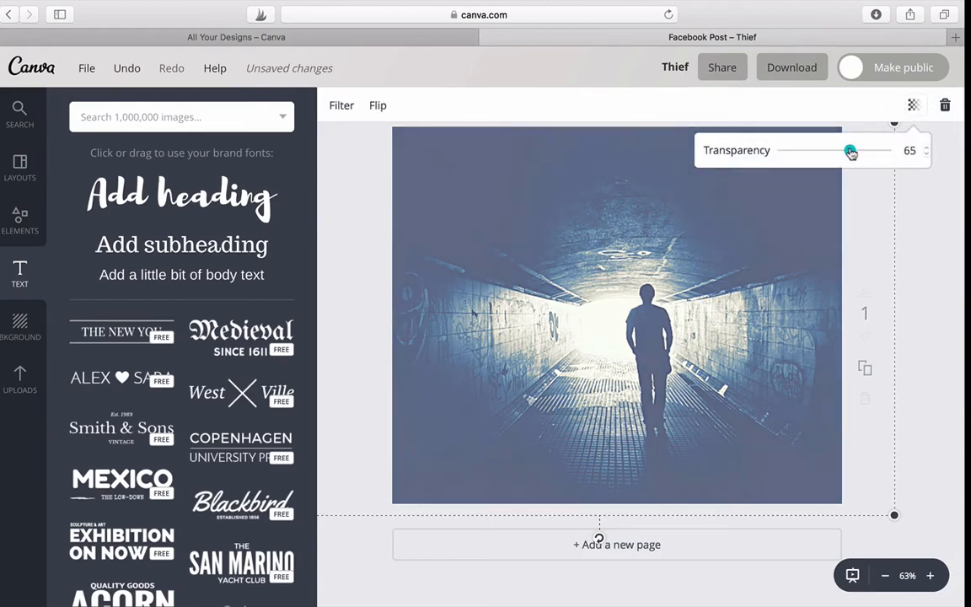
left_click(926, 209)
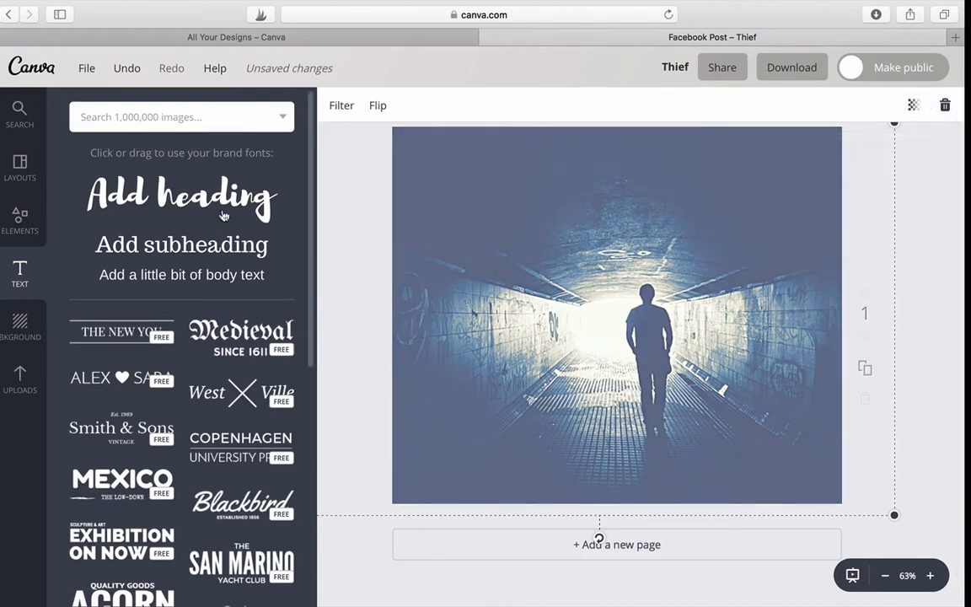
Add a new heading reading "Thief" in the photo's bottom-left corner
left_click(194, 192)
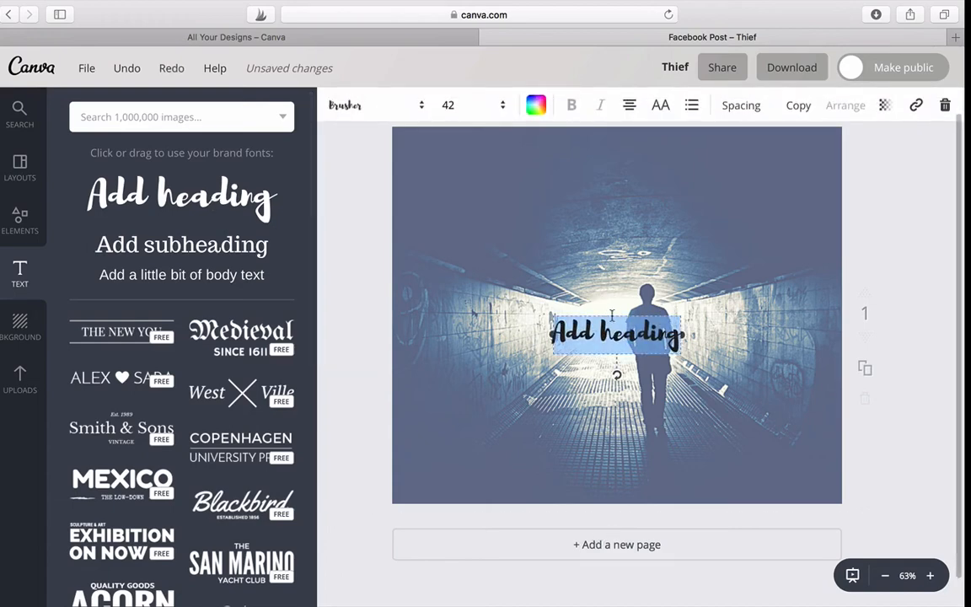
left_click_drag(613, 329, 470, 434)
left_click(532, 455)
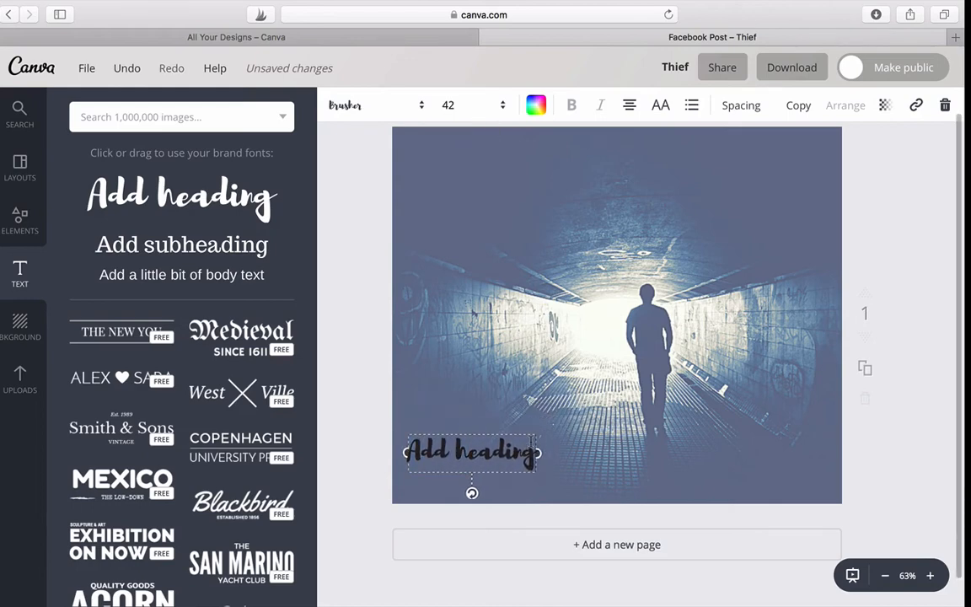
key("BackSpace")
key("BackSpace")
key("BackSpace")
key("BackSpace")
key("BackSpace")
key("BackSpace")
key("BackSpace")
key("BackSpace")
key("BackSpace")
key("BackSpace")
key("BackSpace")
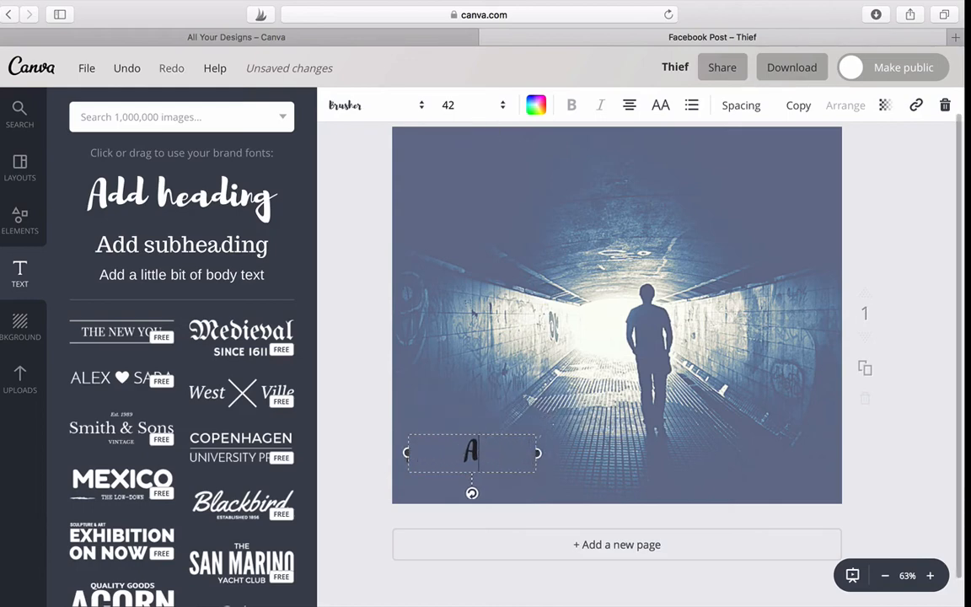
type("Thief")
Change the new "Thief" heading's font to the uploaded Stone Harbour Italic
key("super+a")
left_click(422, 108)
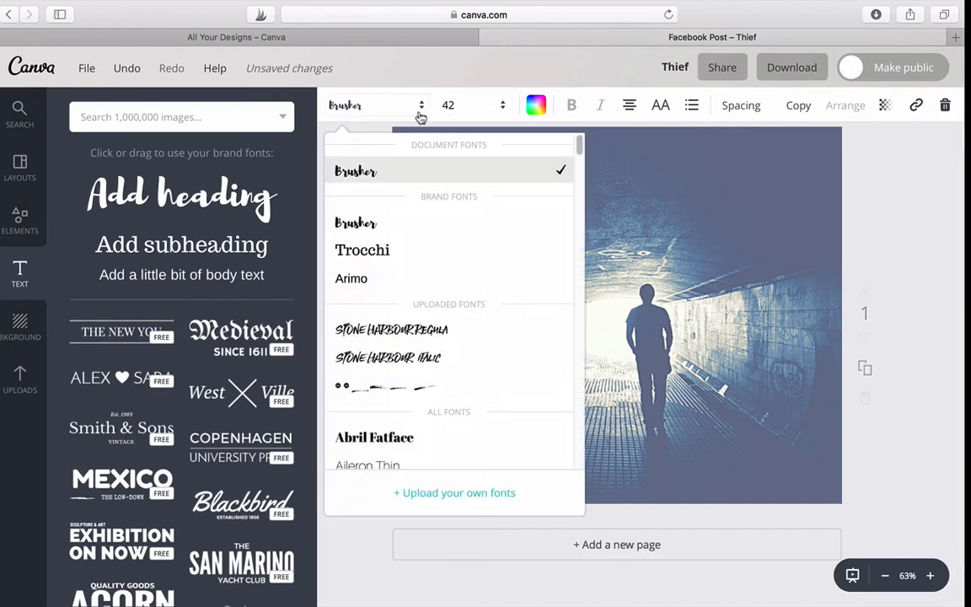
left_click(382, 356)
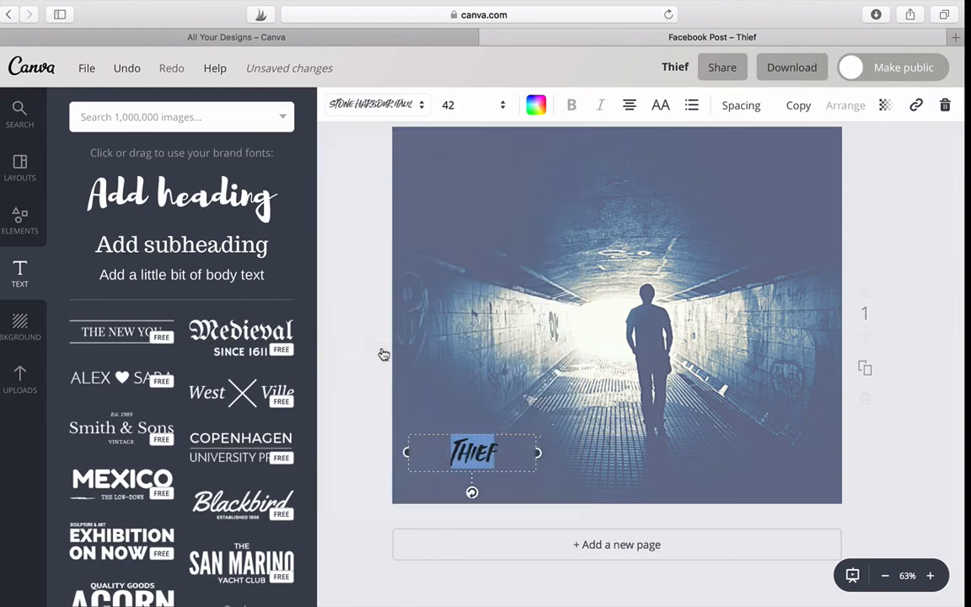
Enlarge the "Thief" heading to font size 88 and move it slightly up and left within the photo's bottom-left corner
left_click(504, 106)
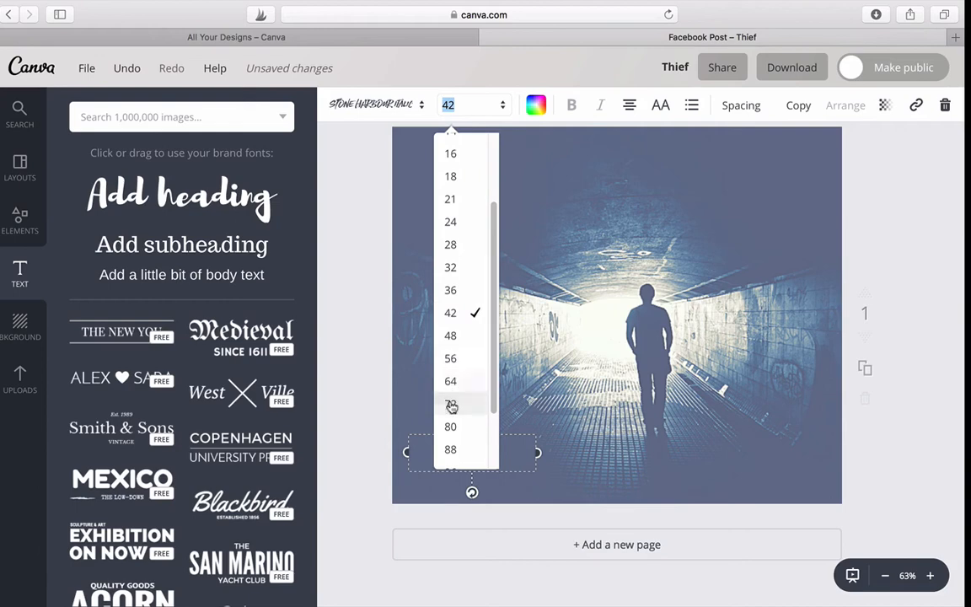
left_click(452, 404)
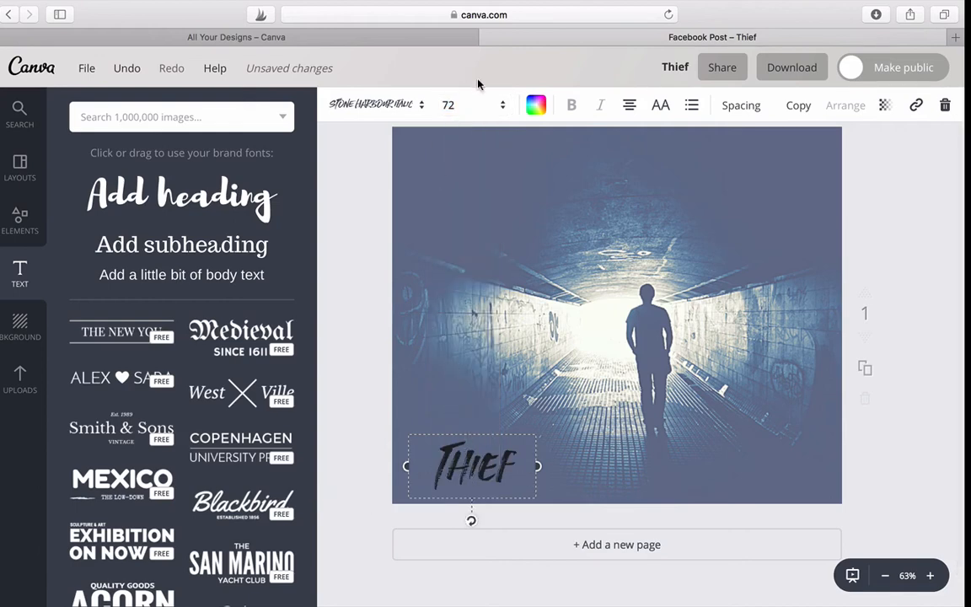
left_click(504, 107)
left_click(454, 450)
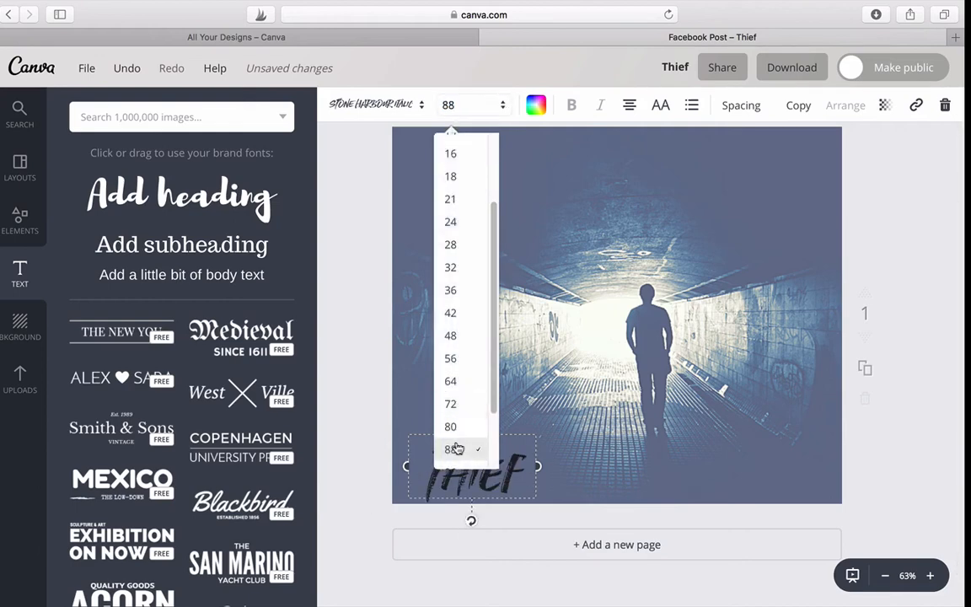
left_click_drag(465, 433, 459, 407)
Change the "Thief" heading's text color to the bright turquoise from the default palette
left_click(538, 107)
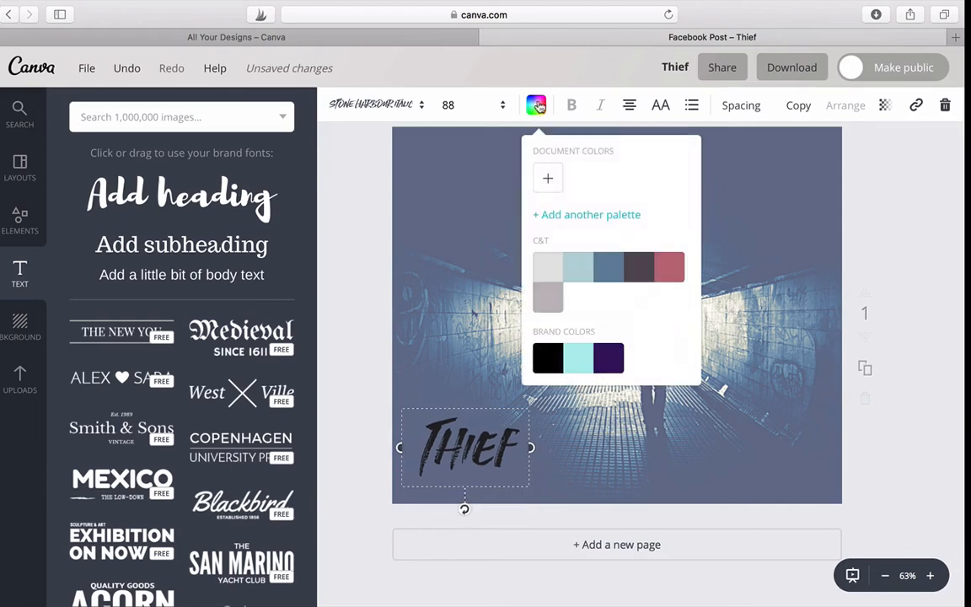
scroll(625, 307, "down", 3)
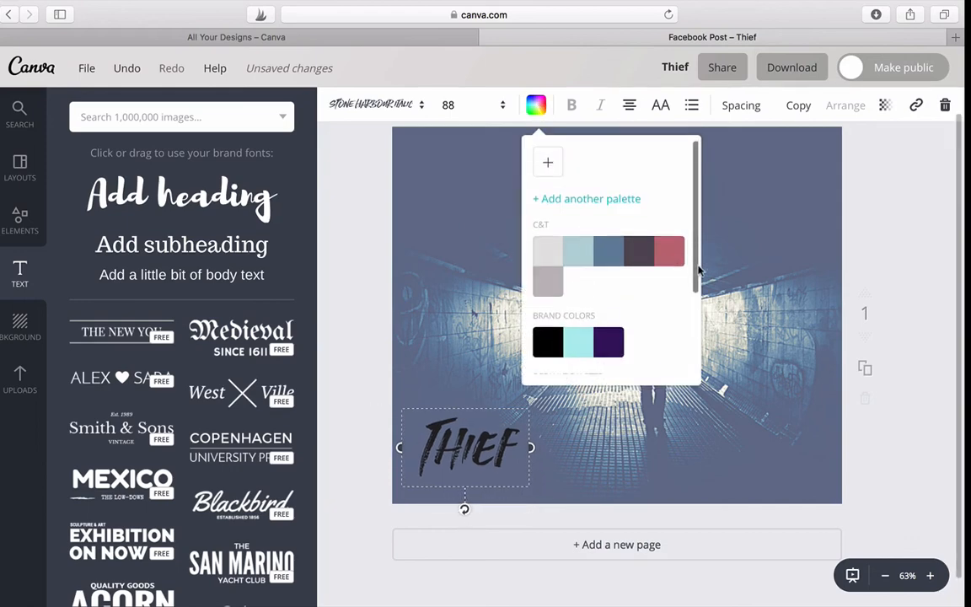
left_click(546, 360)
left_click(444, 390)
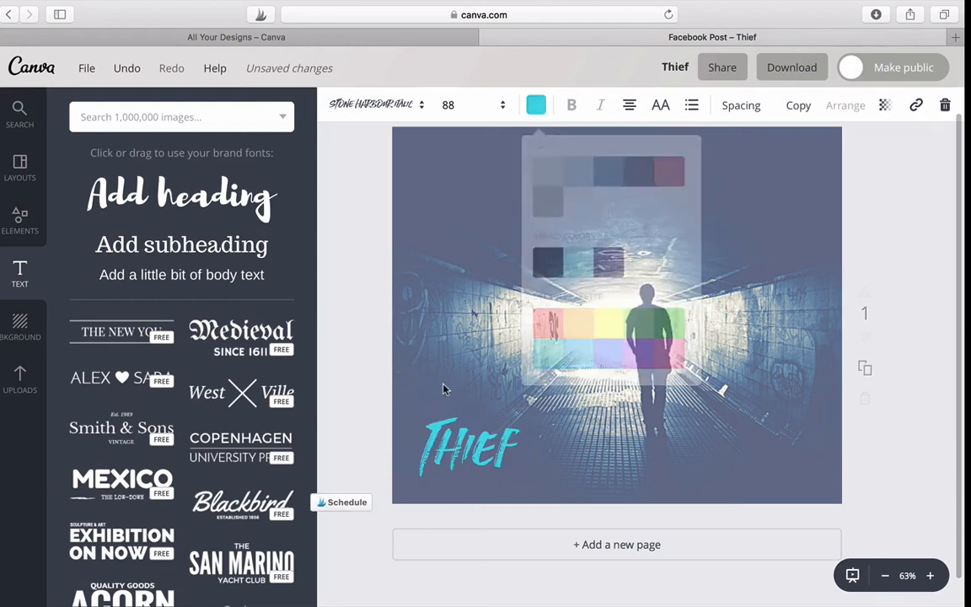
Shift the tunnel photo slightly to the right and up on the page
left_click(444, 221)
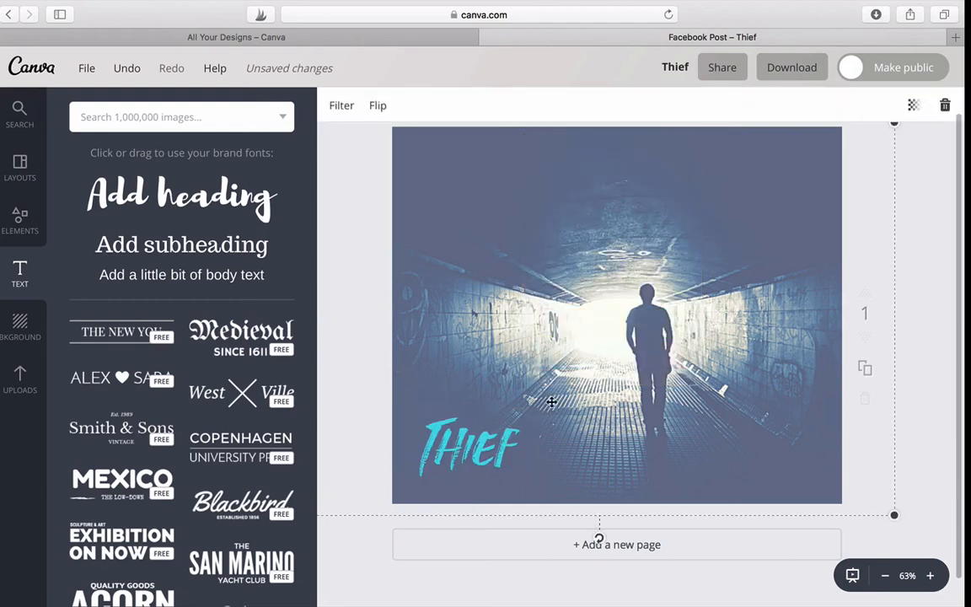
left_click_drag(865, 367, 918, 280)
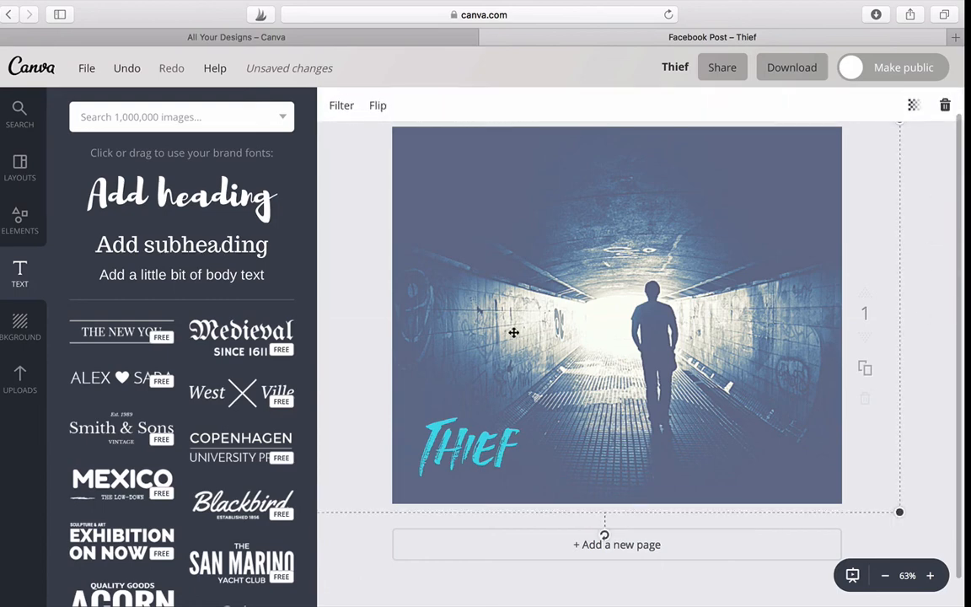
left_click(516, 439)
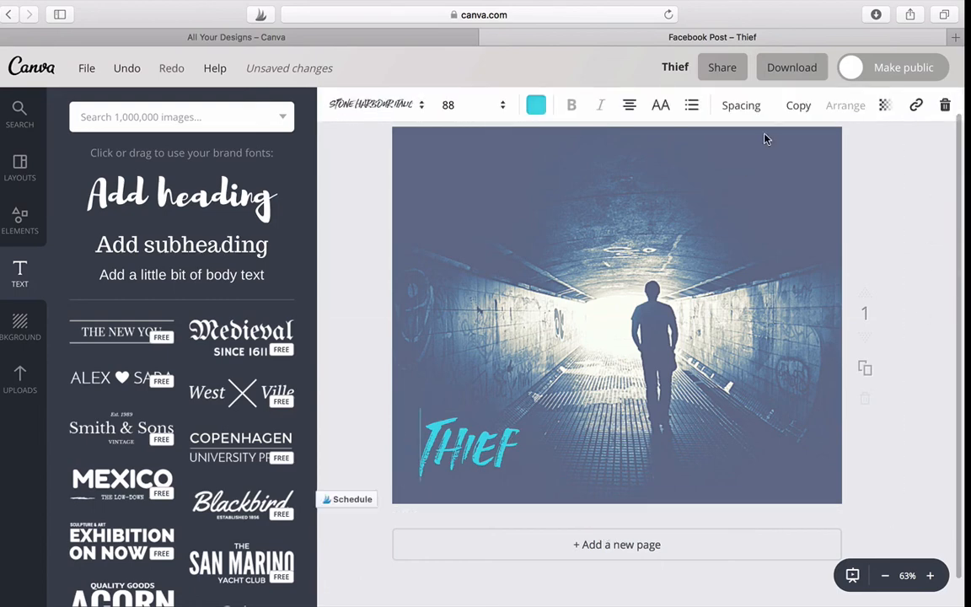
Raise the tunnel photo's transparency value so the image looks darker and less faded, and deselect the photo
left_click(766, 183)
left_click(766, 183)
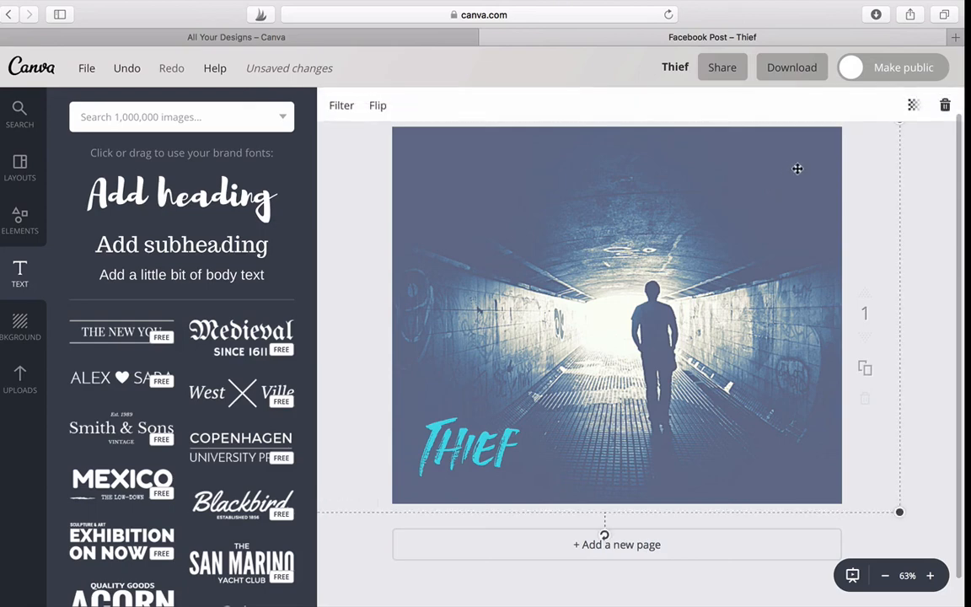
left_click(916, 104)
left_click_drag(852, 151, 866, 153)
left_click(530, 363)
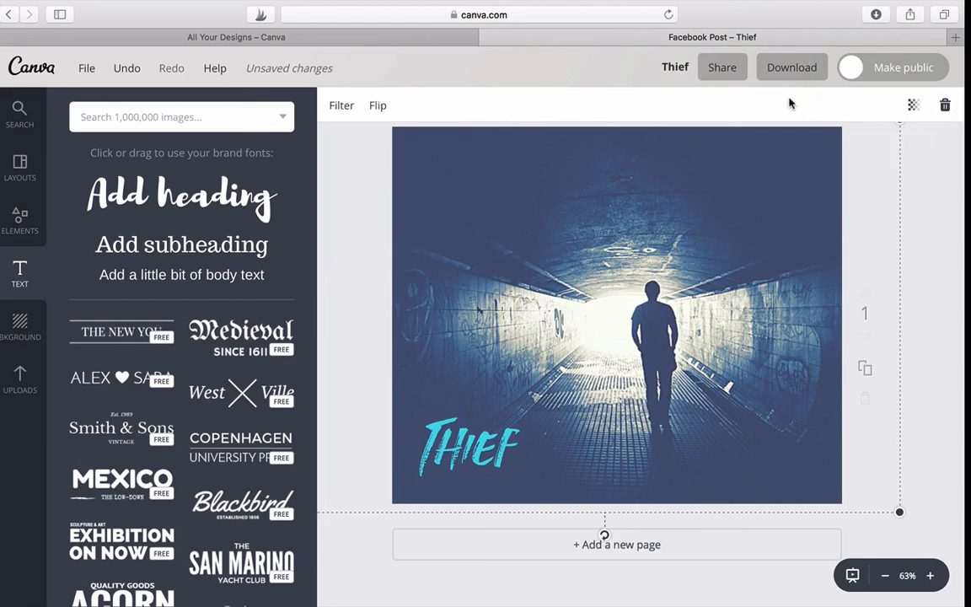
left_click(931, 274)
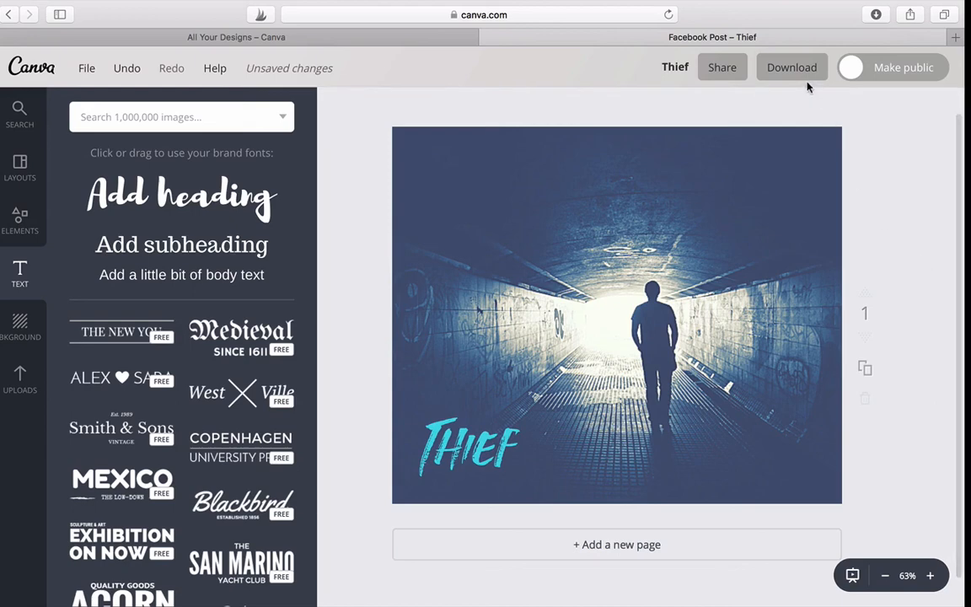